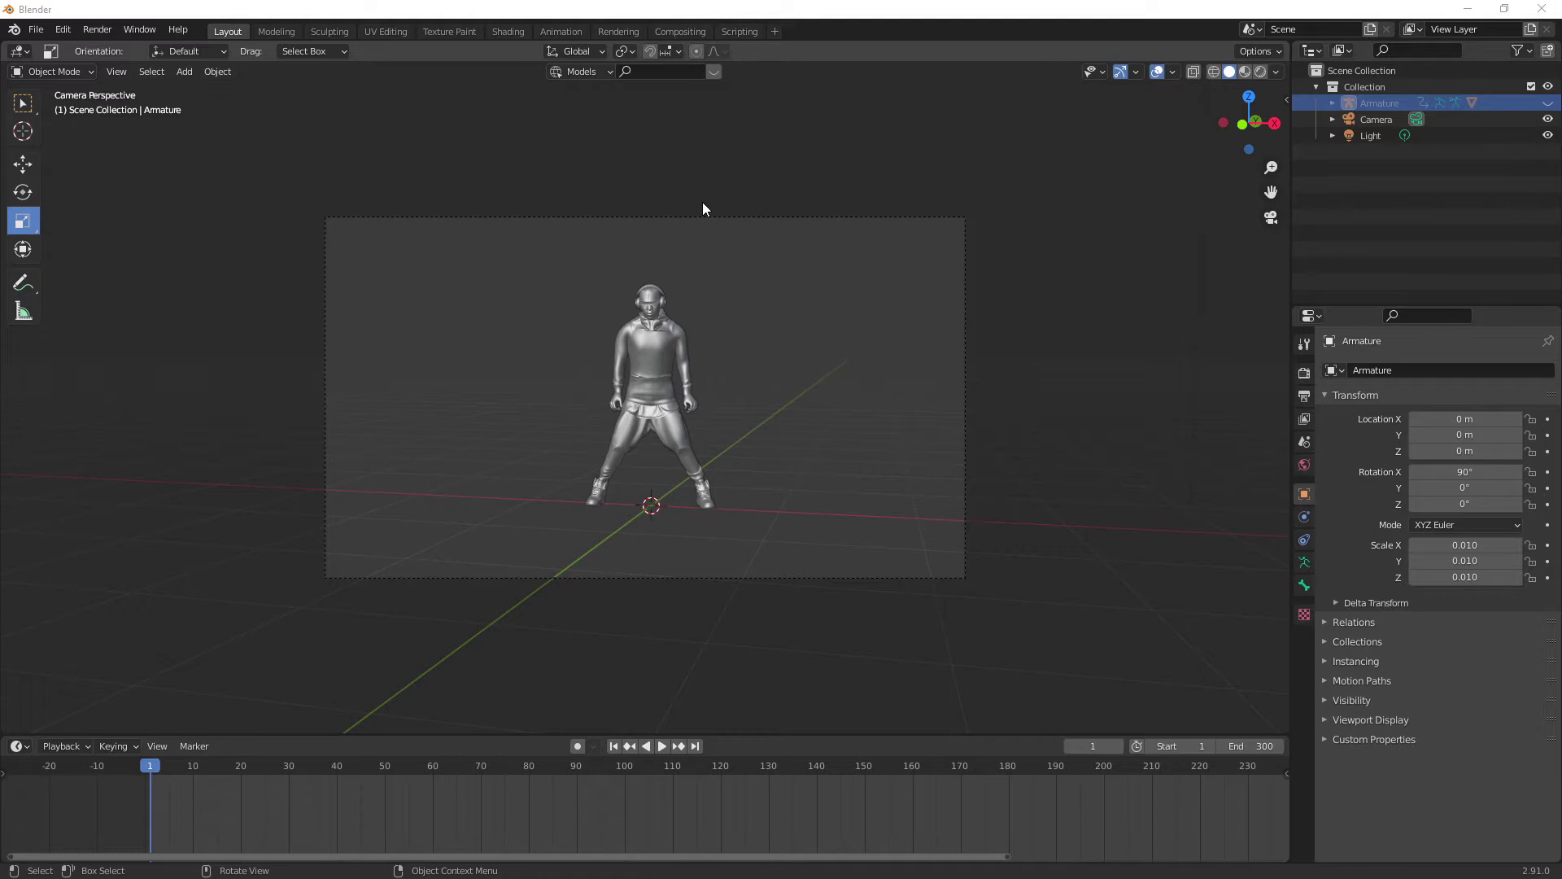
- Leave camera view and orbit the viewport for a wider look at the scene
{"action": "key", "text": "KP_0"}
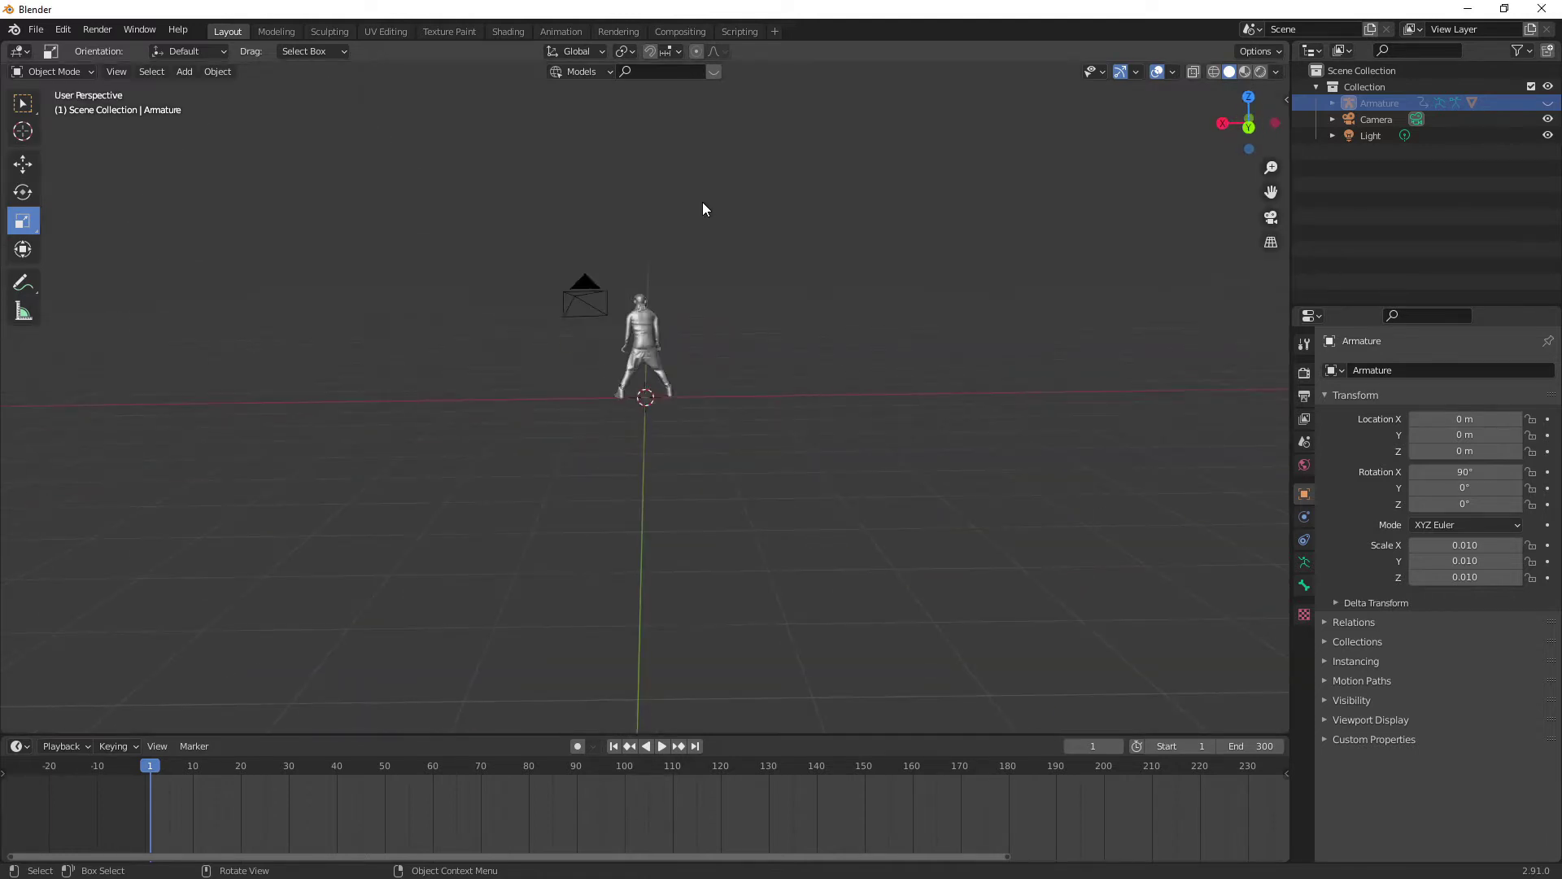
{"action": "left_click", "coordinate": [656, 306]}
{"action": "key", "text": "w"}
{"action": "left_click", "coordinate": [705, 282]}
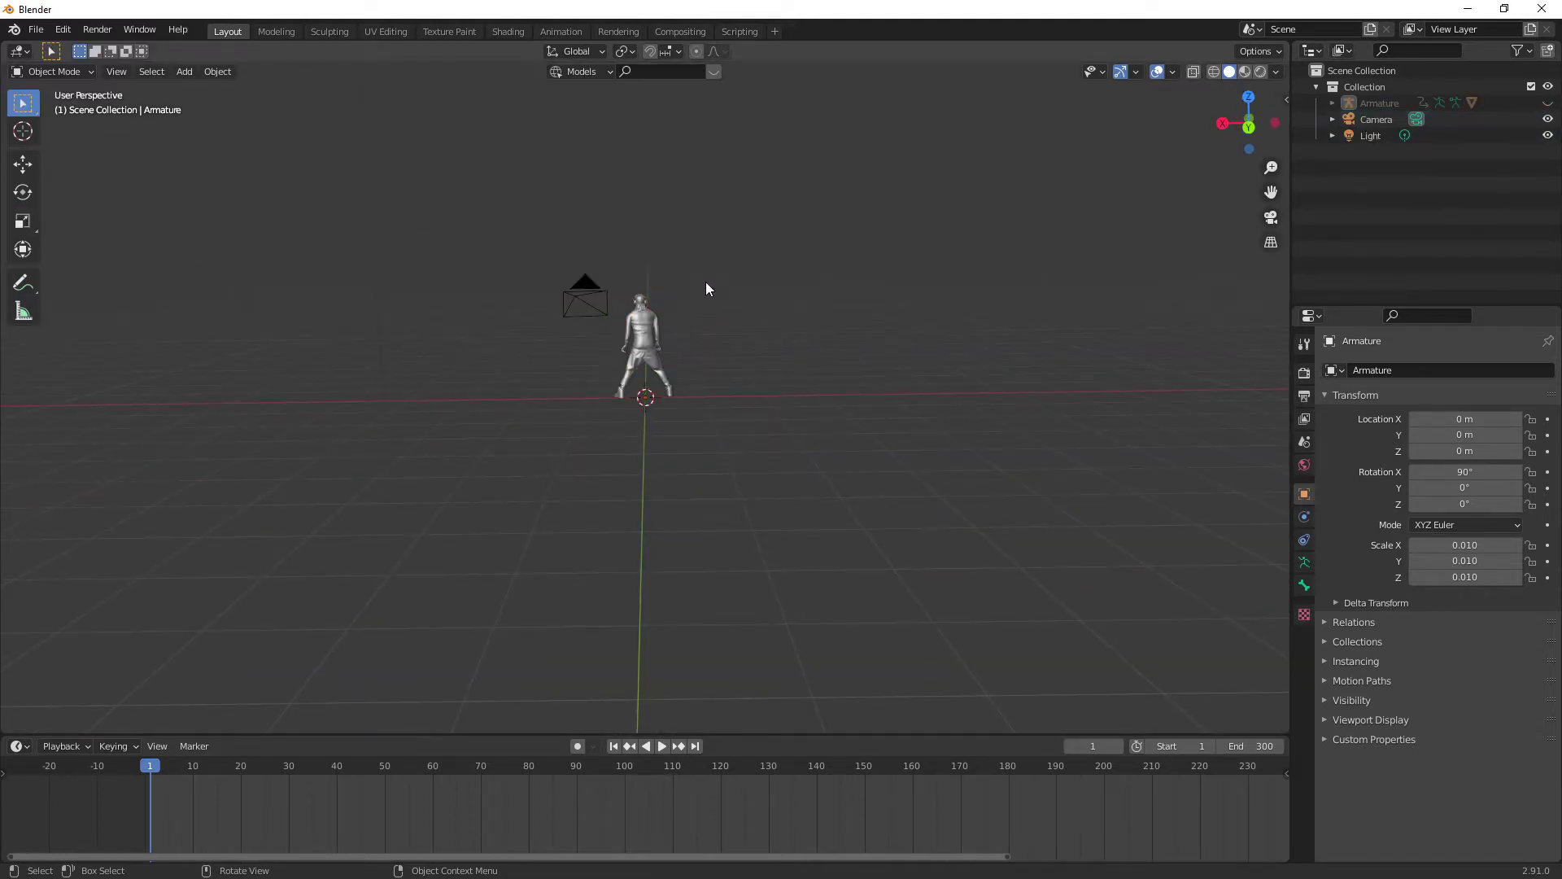
{"action": "middle_click_drag", "start_coordinate": [705, 282], "coordinate": [740, 321]}
- Slide the camera along X, from Location X 1.6835 m to 1.1687 m
{"action": "left_click", "coordinate": [453, 217]}
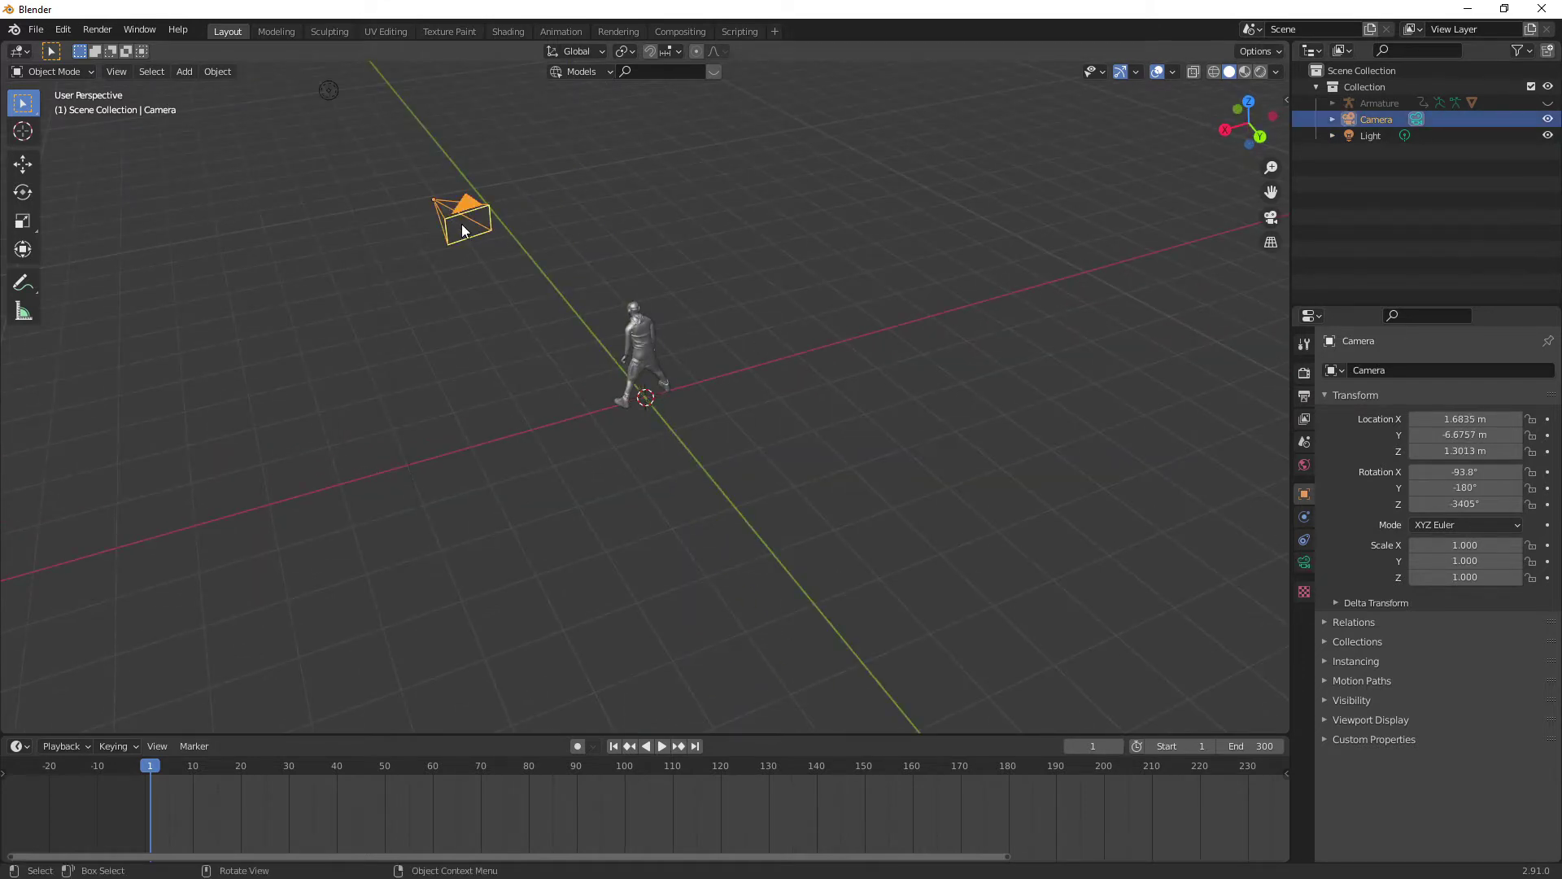
{"action": "key", "text": "shift+space"}
{"action": "key", "text": "g"}
{"action": "left_click_drag", "start_coordinate": [377, 213], "coordinate": [384, 213]}
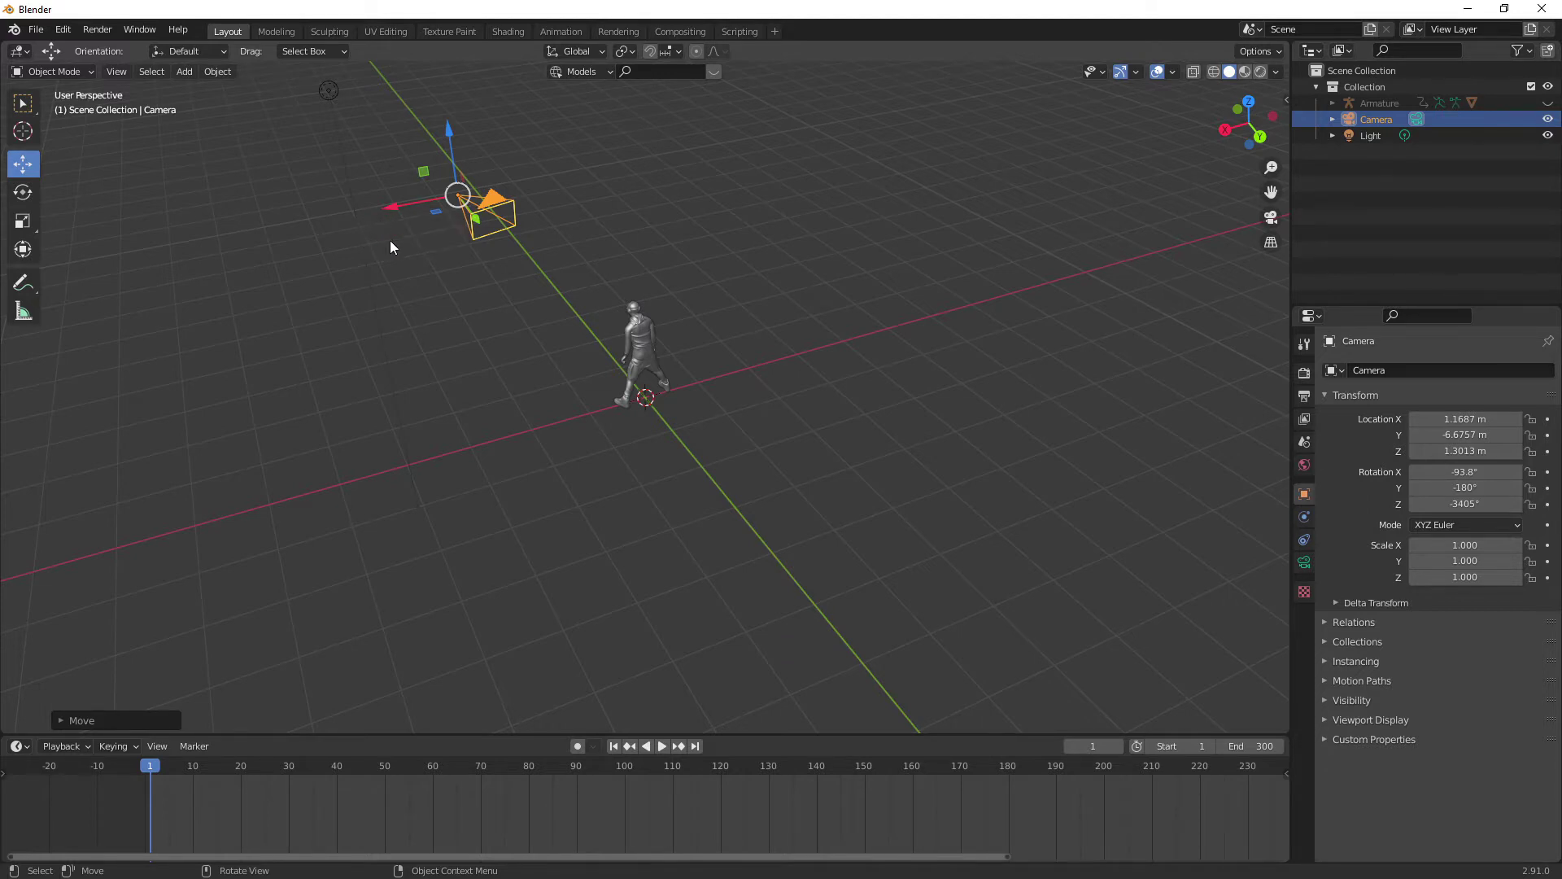
- Undo the camera move so Location X returns to 1.6835 m
{"action": "left_click", "coordinate": [427, 290]}
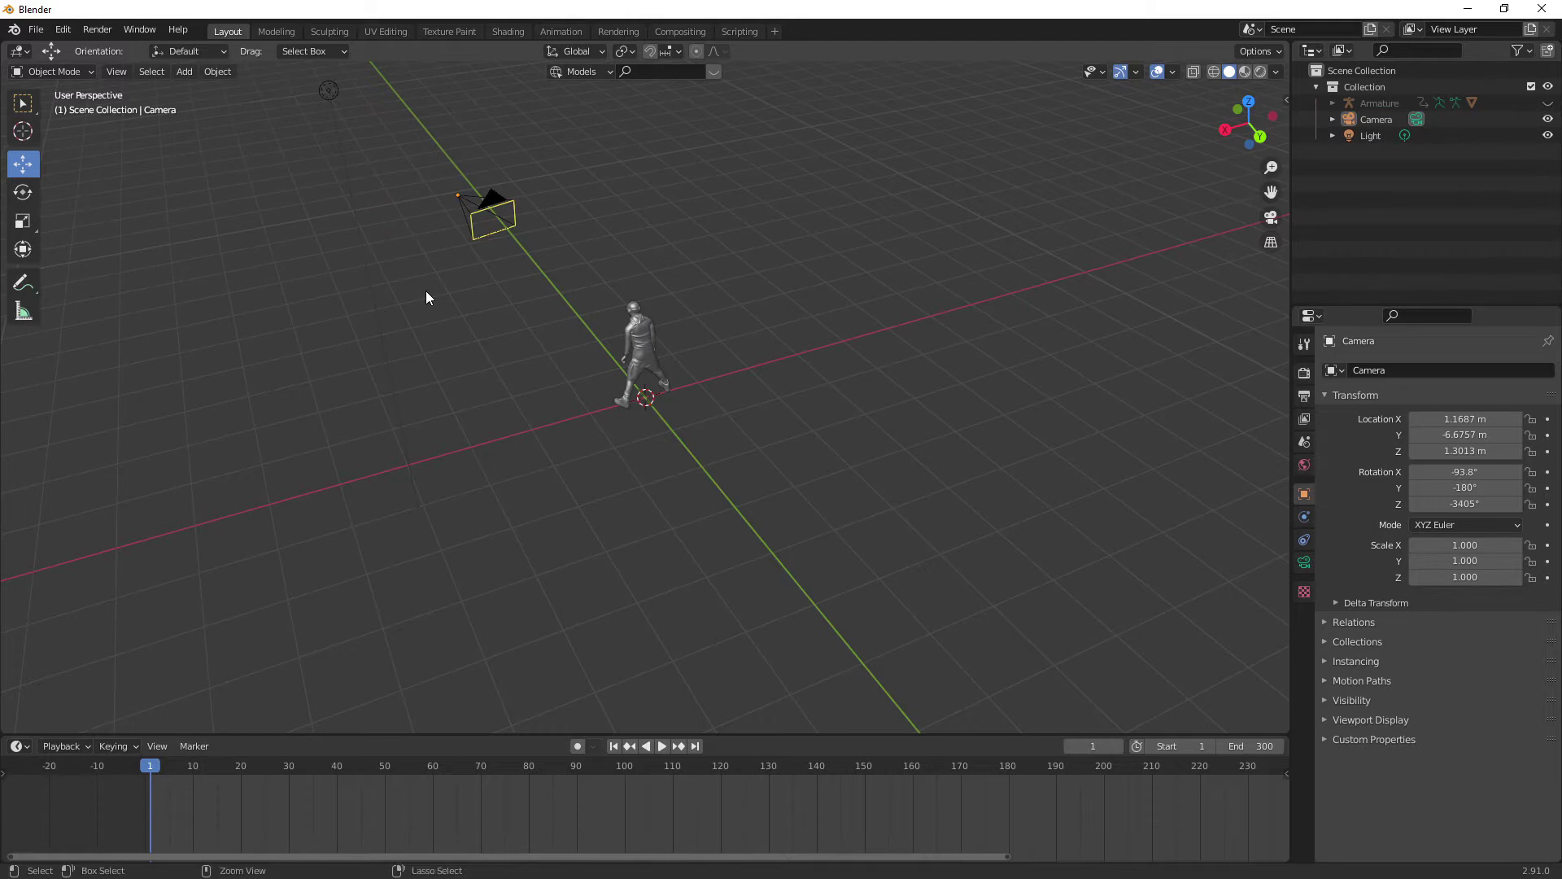
{"action": "key", "text": "ctrl+z"}
{"action": "left_click", "coordinate": [428, 286]}
{"action": "key", "text": "ctrl+z"}
{"action": "key", "text": "ctrl+z"}
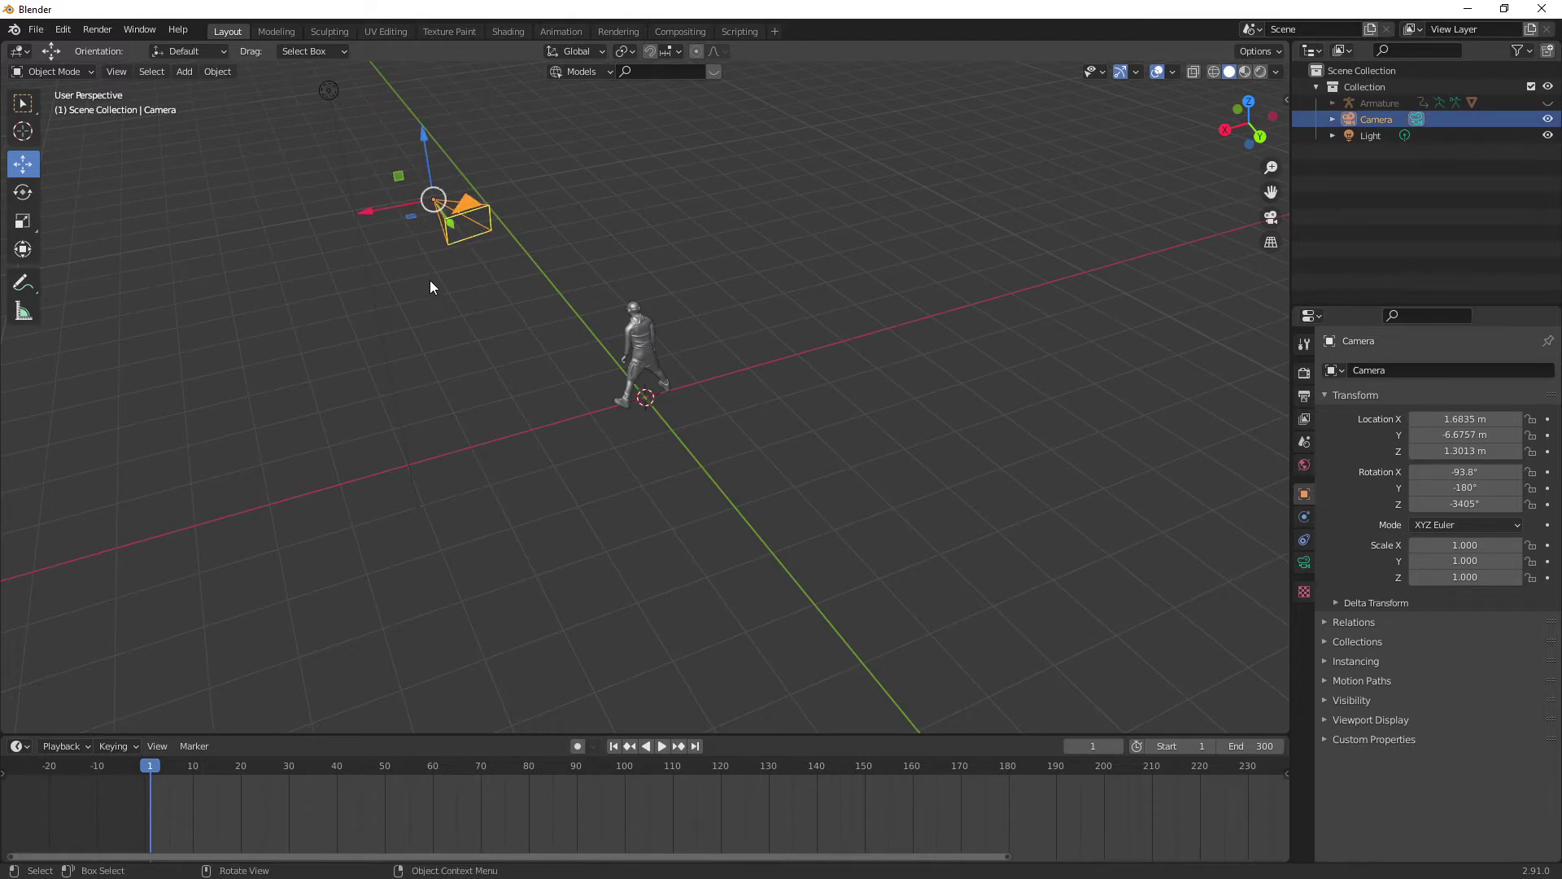
{"action": "left_click", "coordinate": [502, 310]}
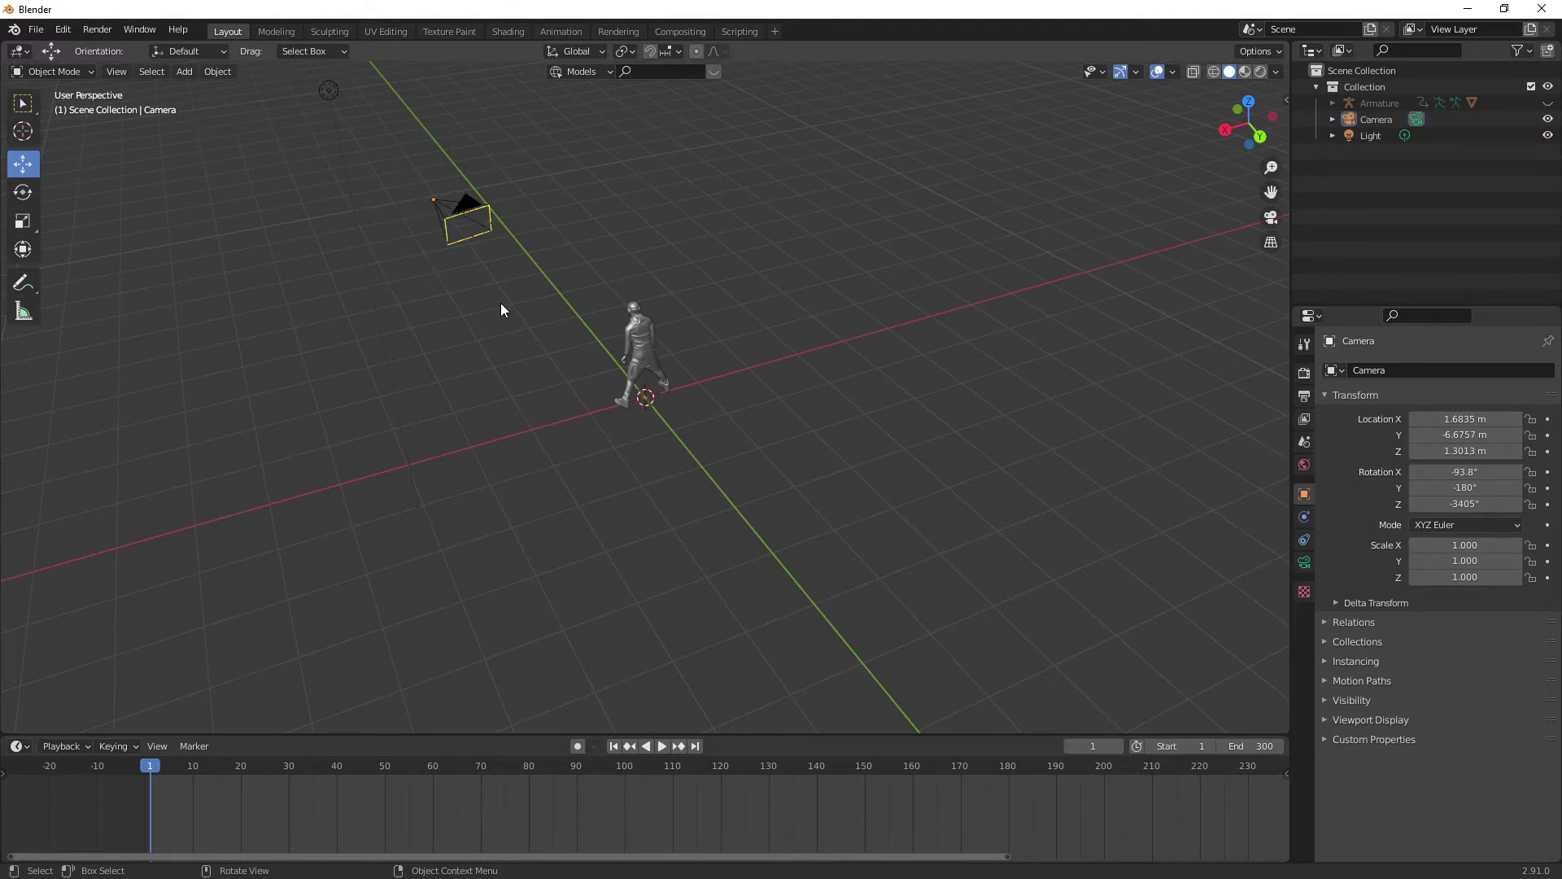
- Select the Ch06 character and play its dance animation, then stop
{"action": "left_click", "coordinate": [651, 345]}
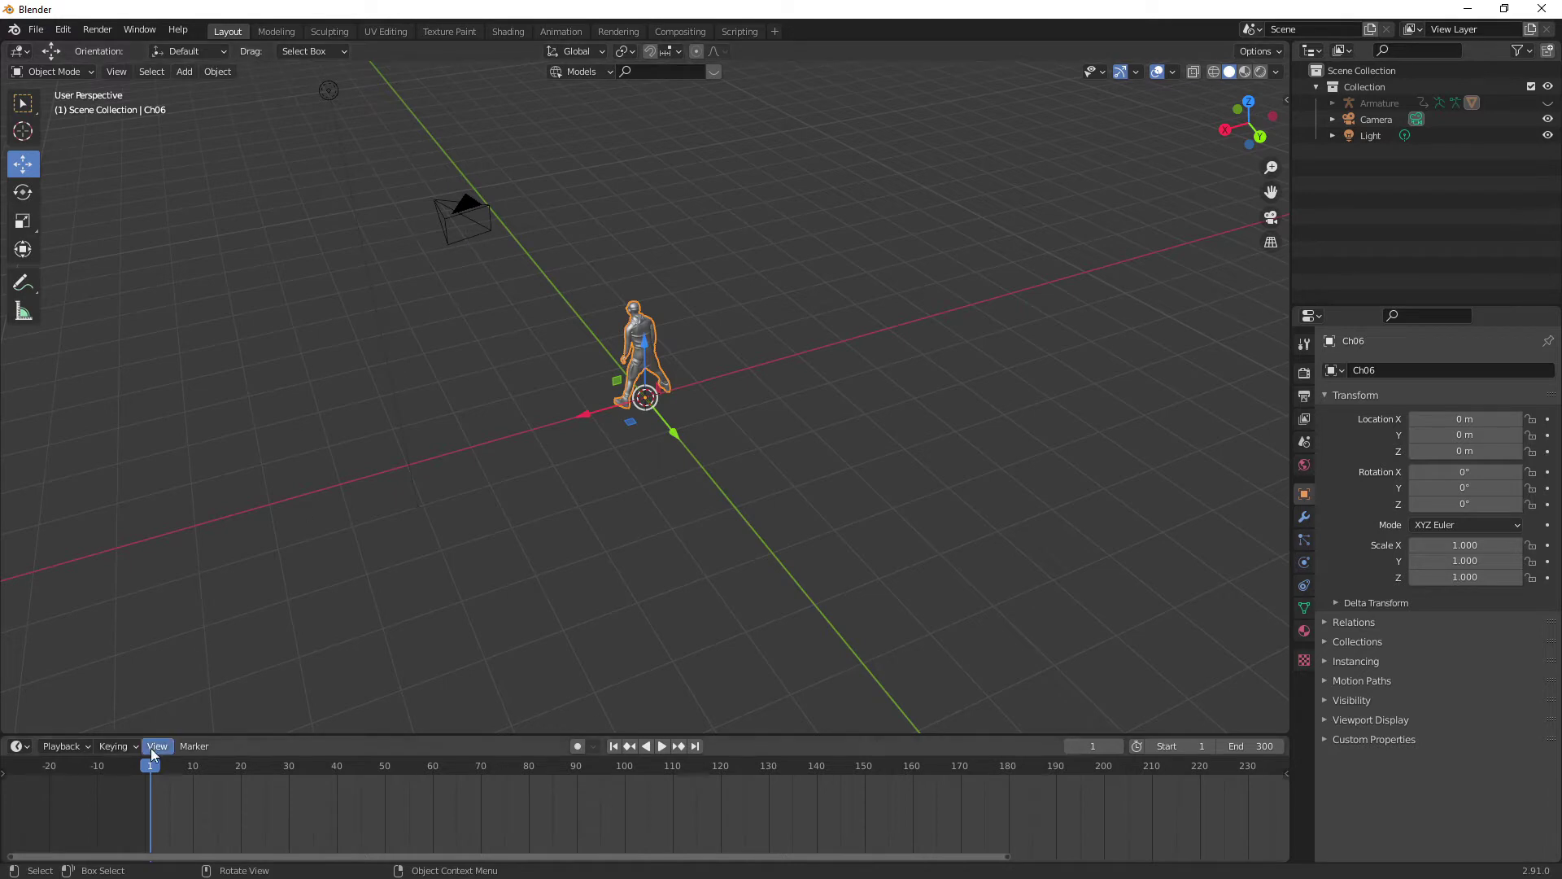
{"action": "key", "text": "space"}
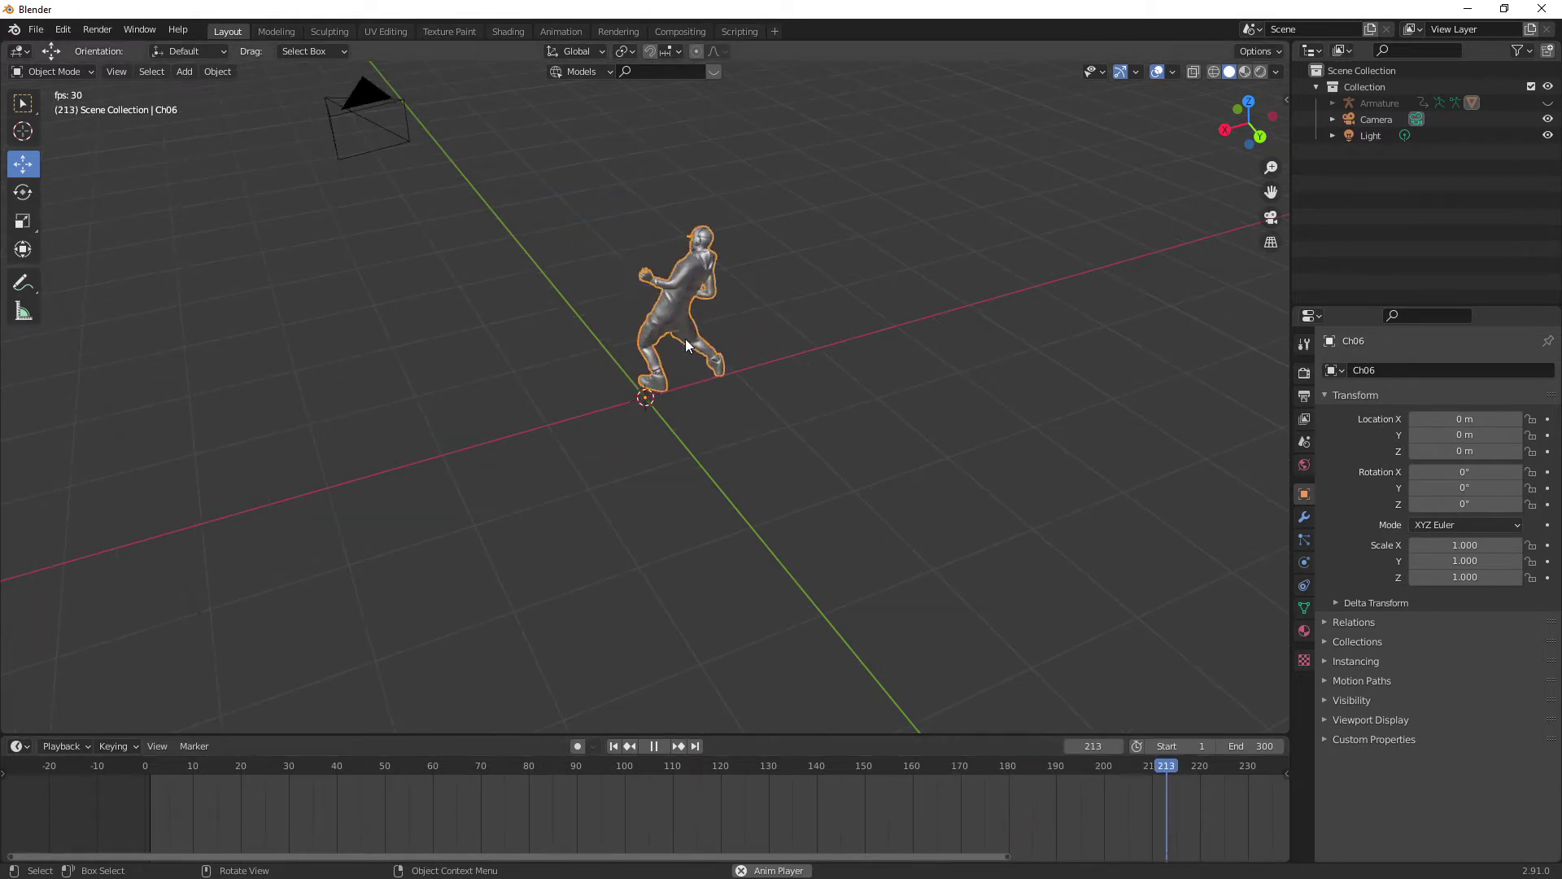
{"action": "key", "text": "space"}
- Rewind the playhead to frame 0 and enlarge the timeline area
{"action": "left_click", "coordinate": [860, 794]}
{"action": "left_click_drag", "start_coordinate": [685, 804], "coordinate": [149, 769]}
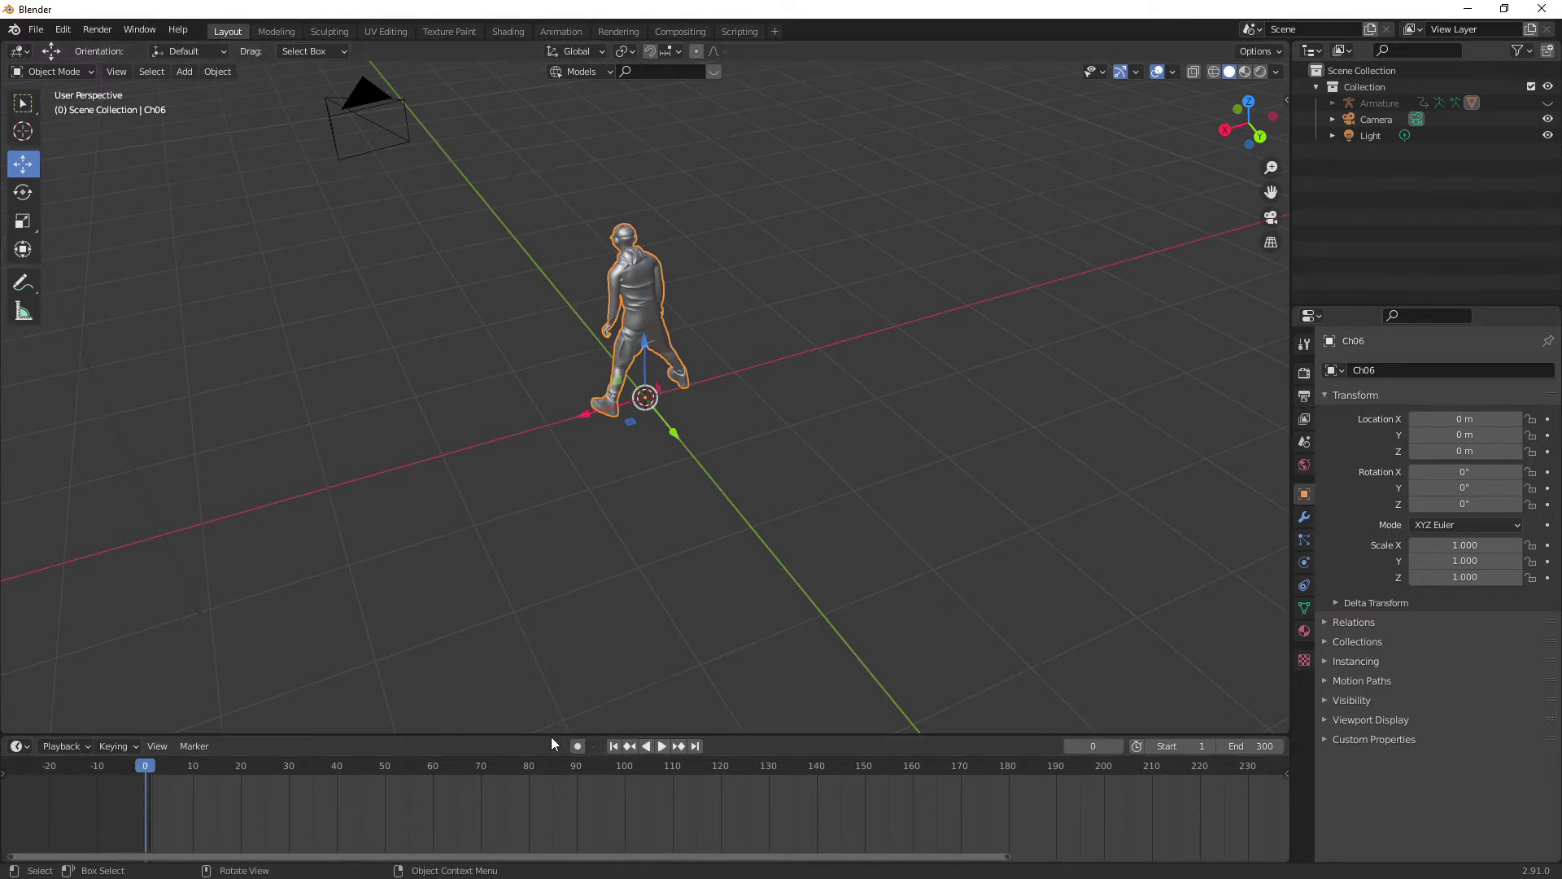
{"action": "left_click_drag", "start_coordinate": [552, 738], "coordinate": [553, 718]}
- Look through the scene camera, select it, and enable Auto Keying
{"action": "left_click", "coordinate": [581, 577]}
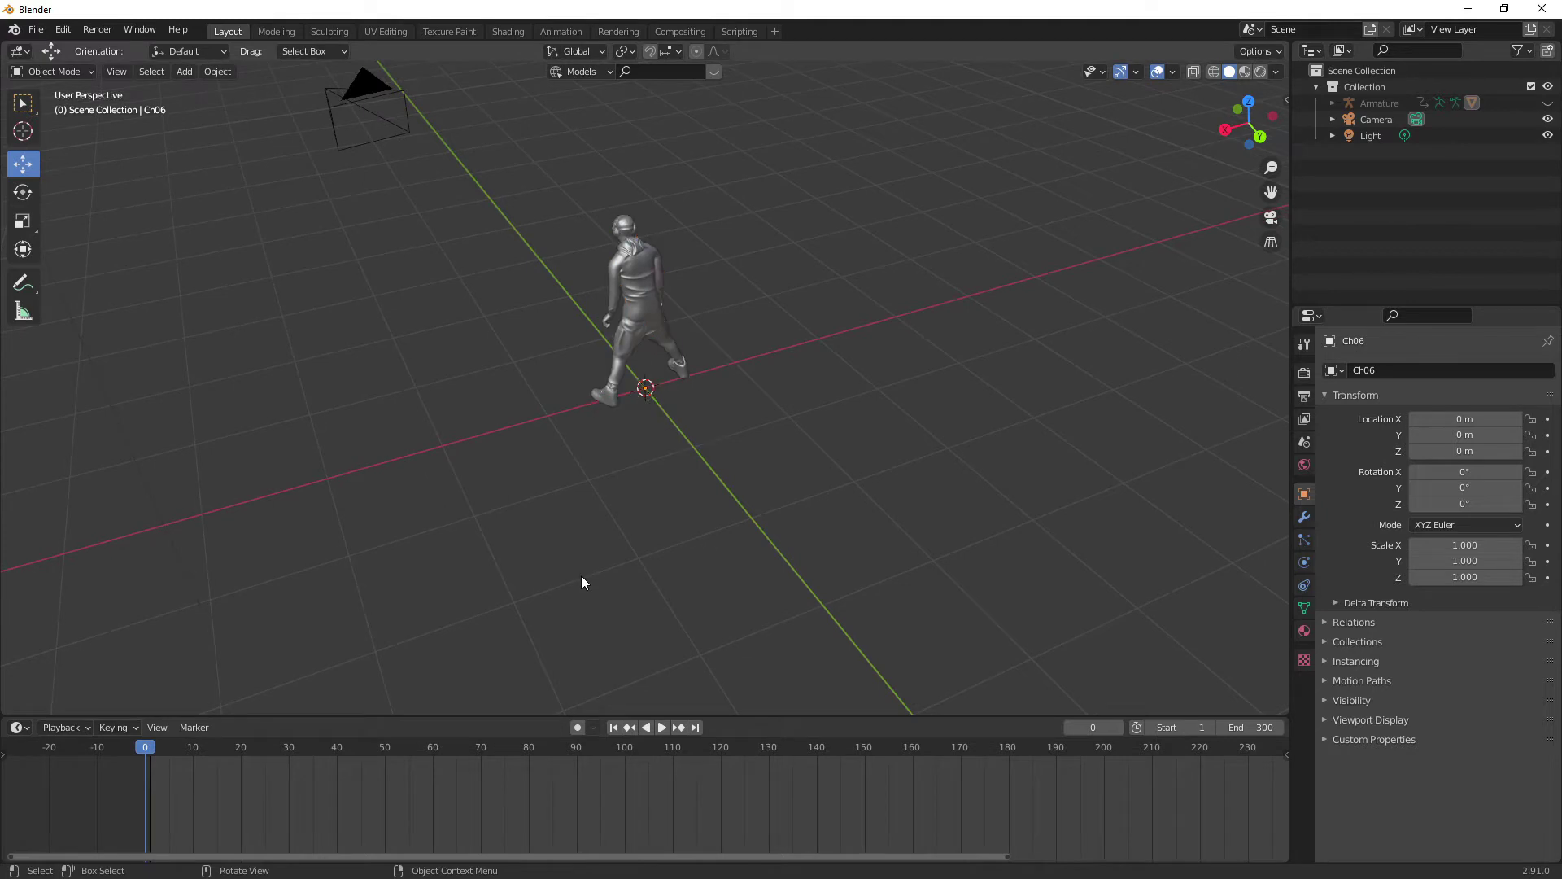
{"action": "key", "text": "KP_0"}
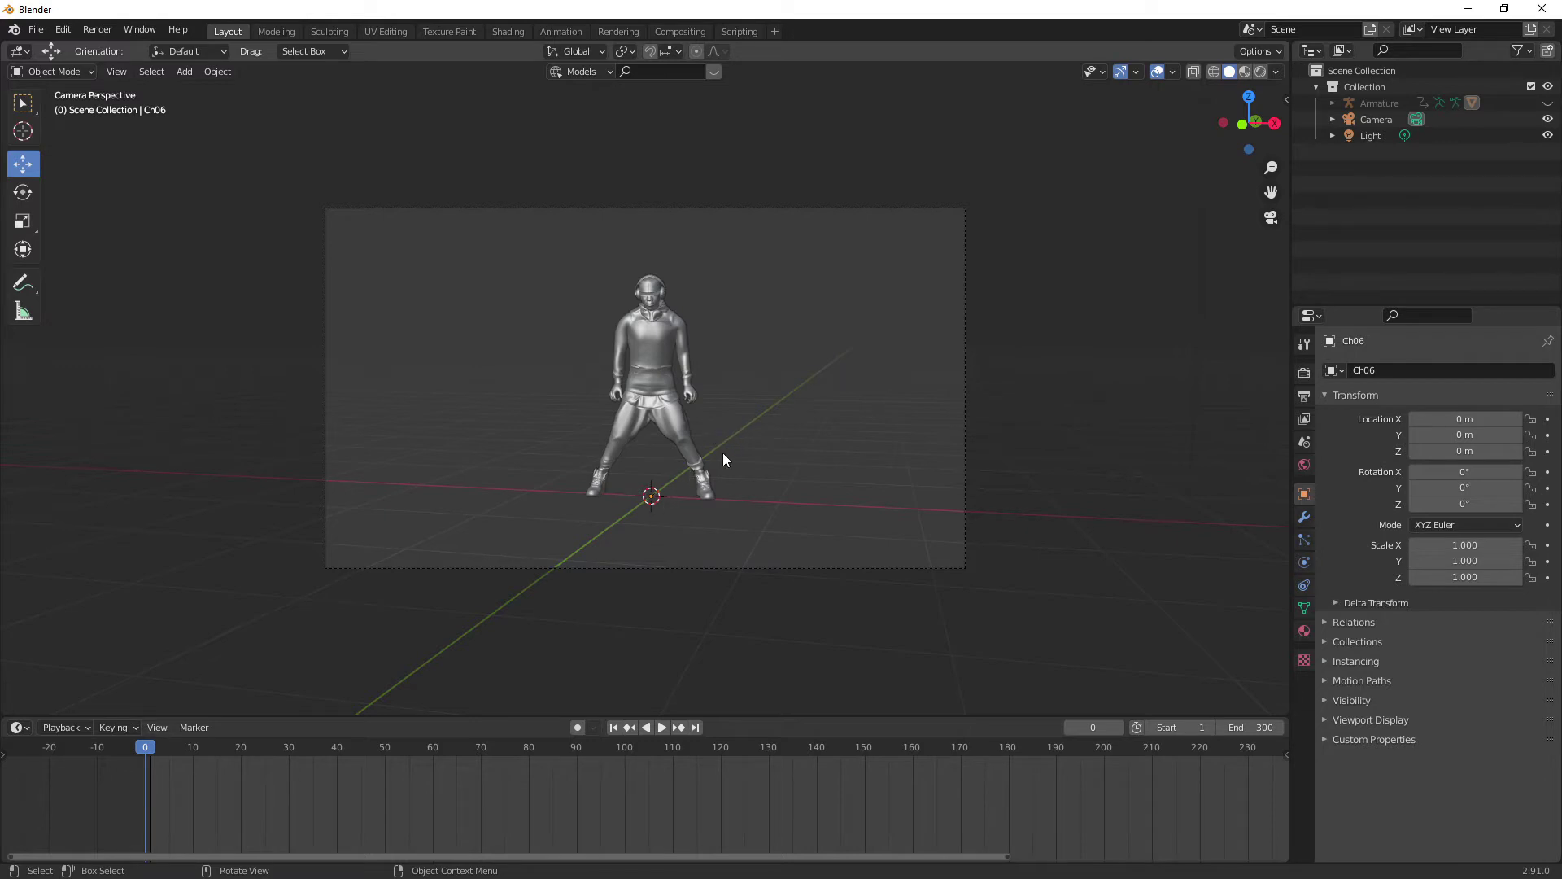
{"action": "scroll", "coordinate": [733, 307], "scroll_direction": "up", "scroll_amount": 1}
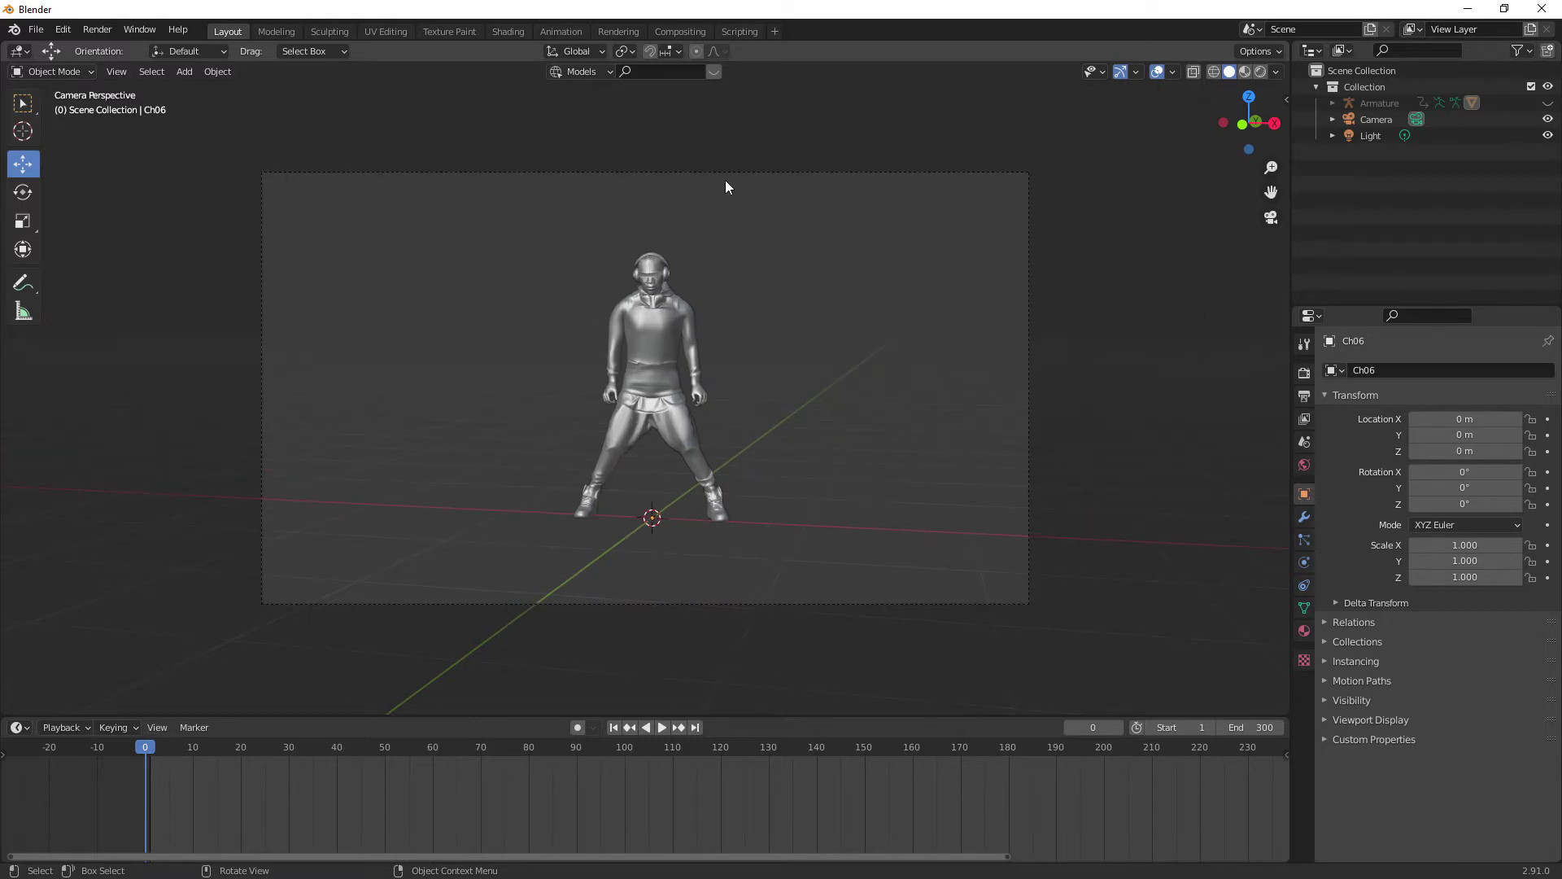
{"action": "left_click", "coordinate": [725, 178]}
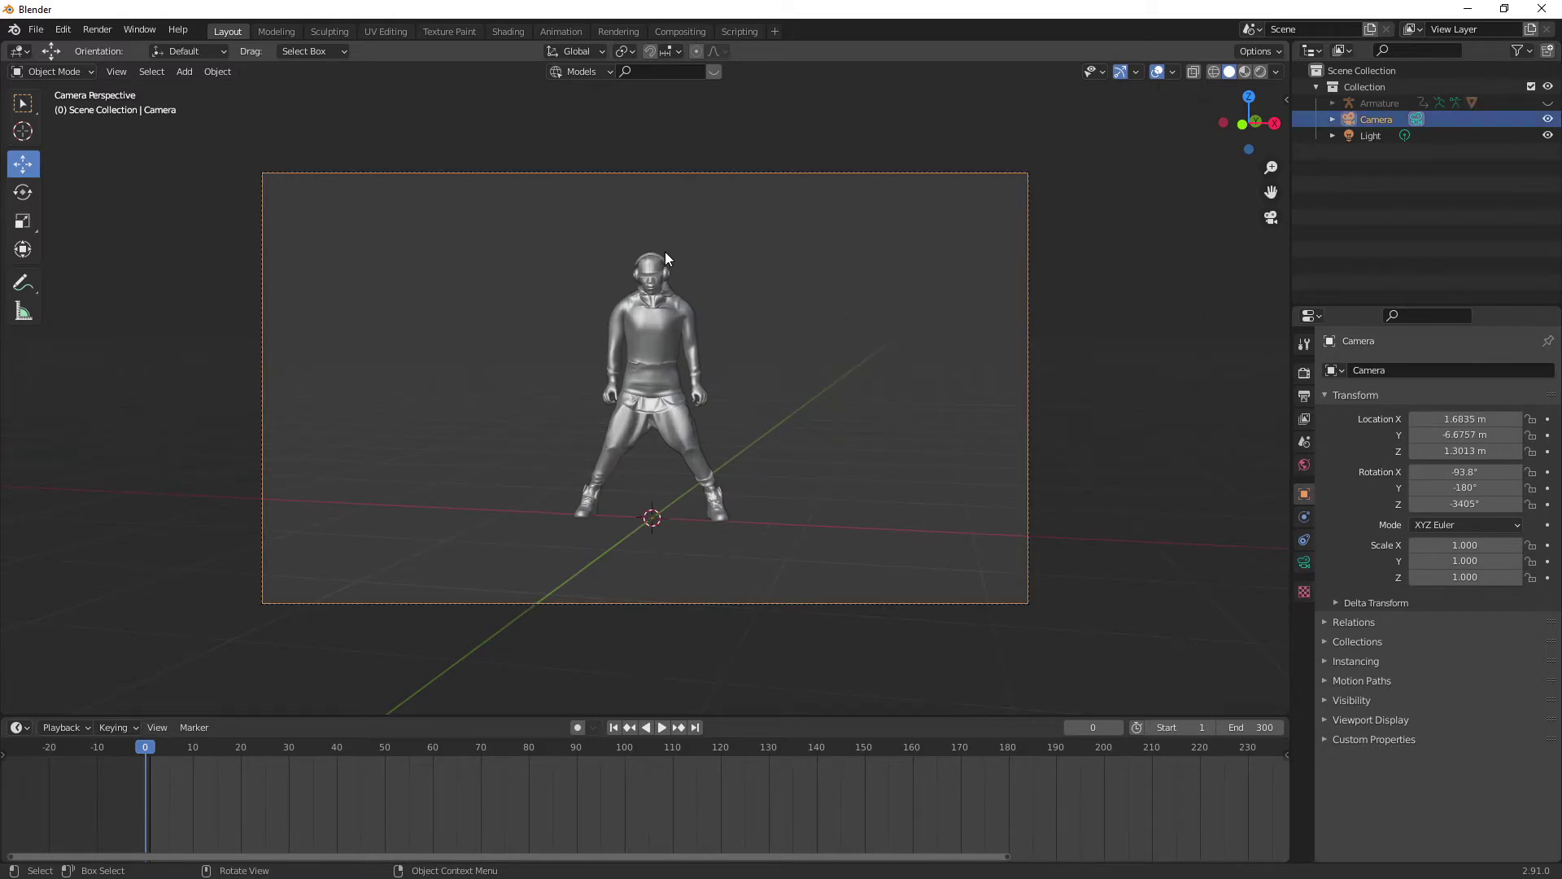
{"action": "left_click", "coordinate": [577, 729]}
- Fly the camera forward toward the dancer in Walk navigation
{"action": "key", "text": "shift+grave"}
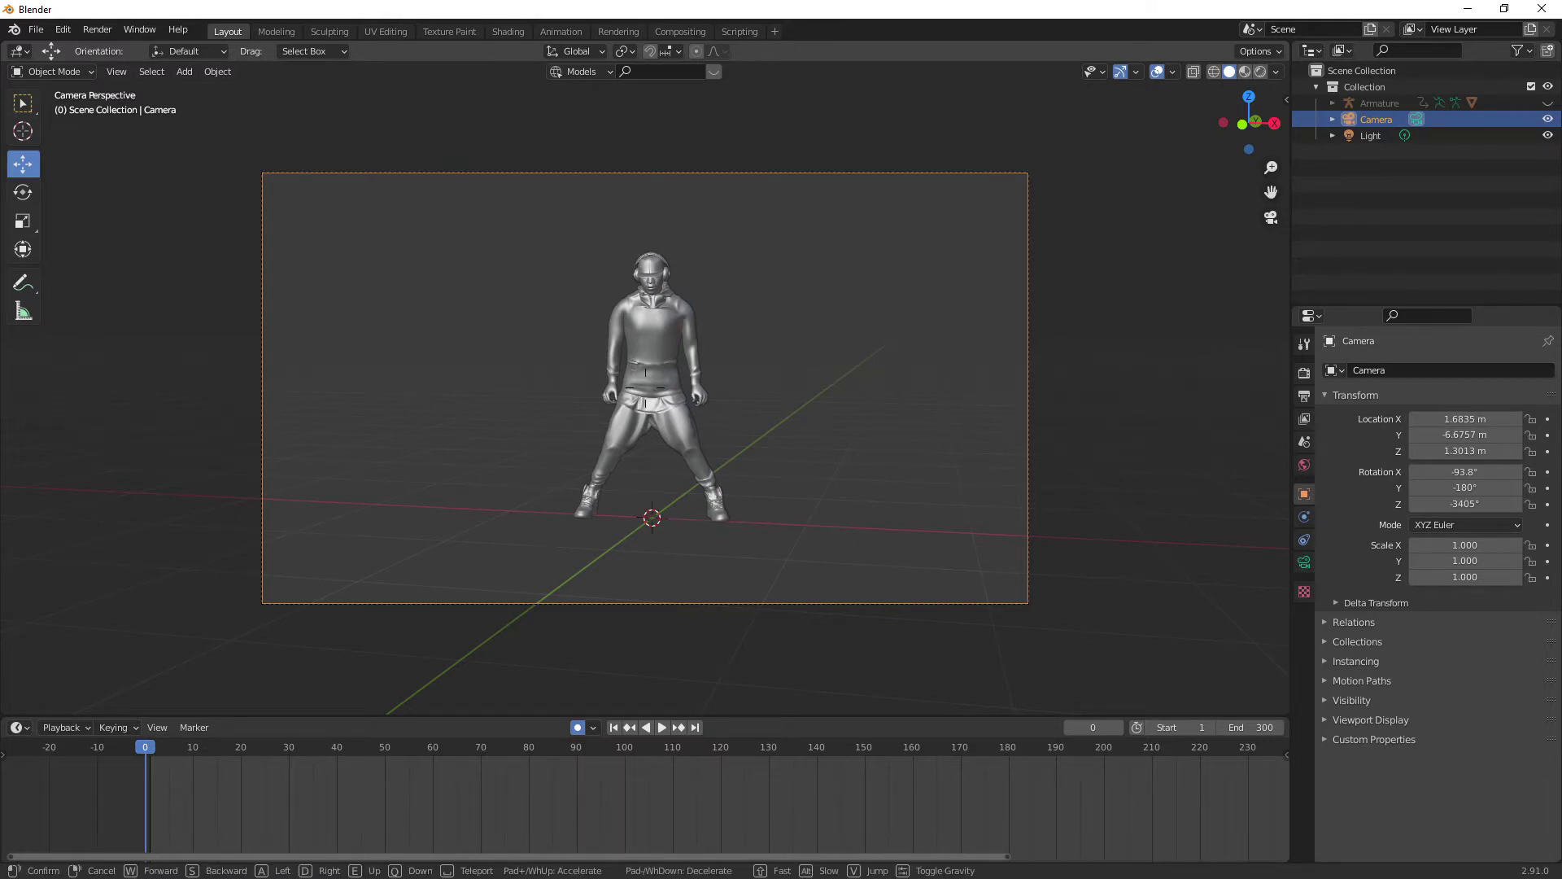
{"action": "key", "text": "w"}
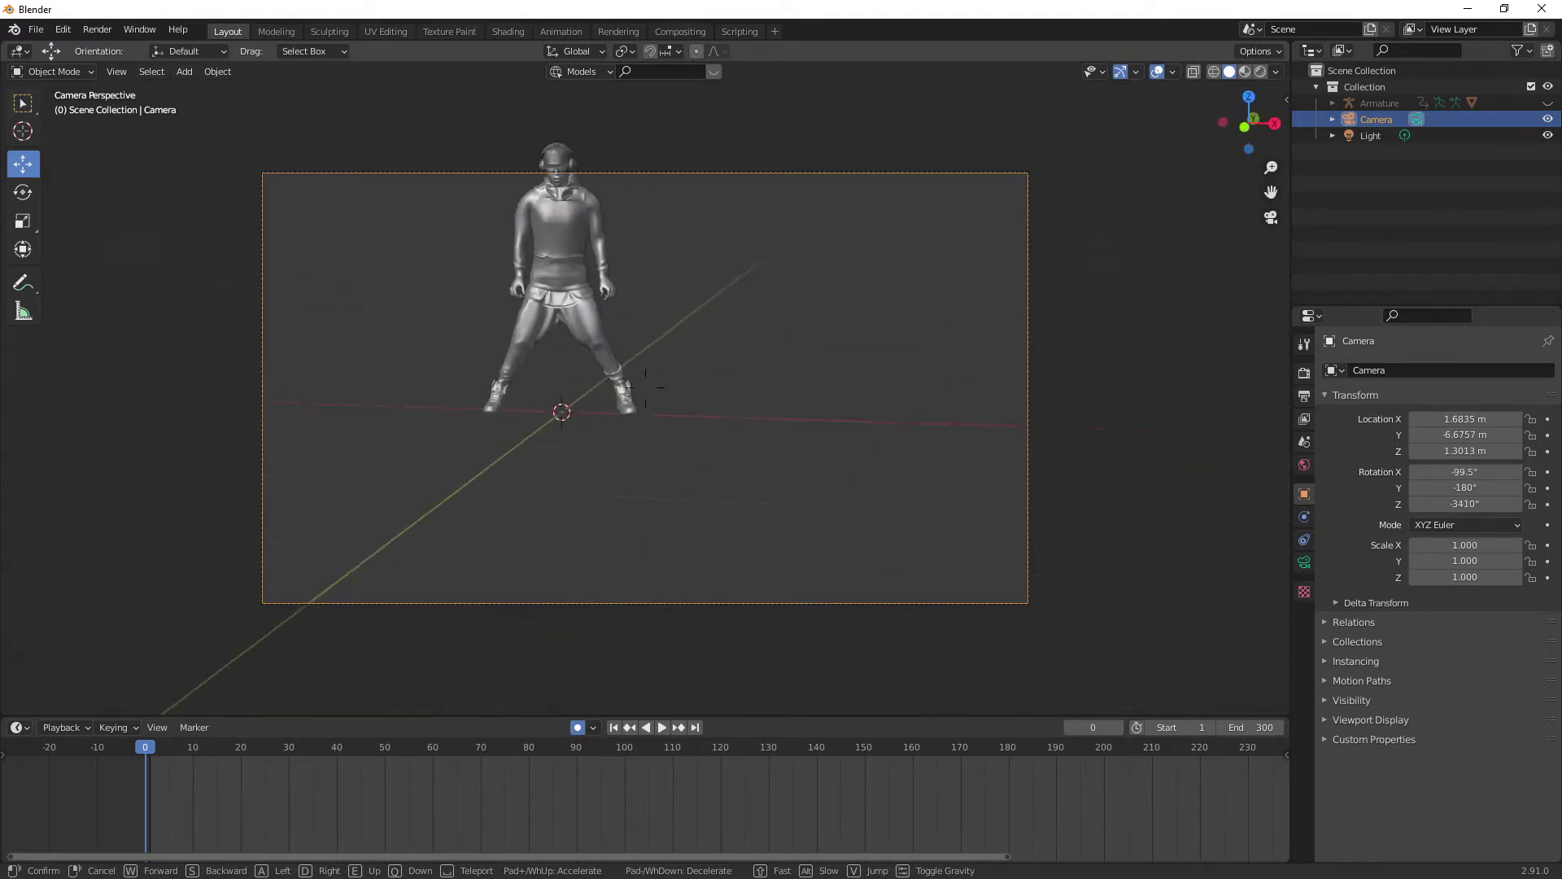
{"action": "key", "text": "w"}
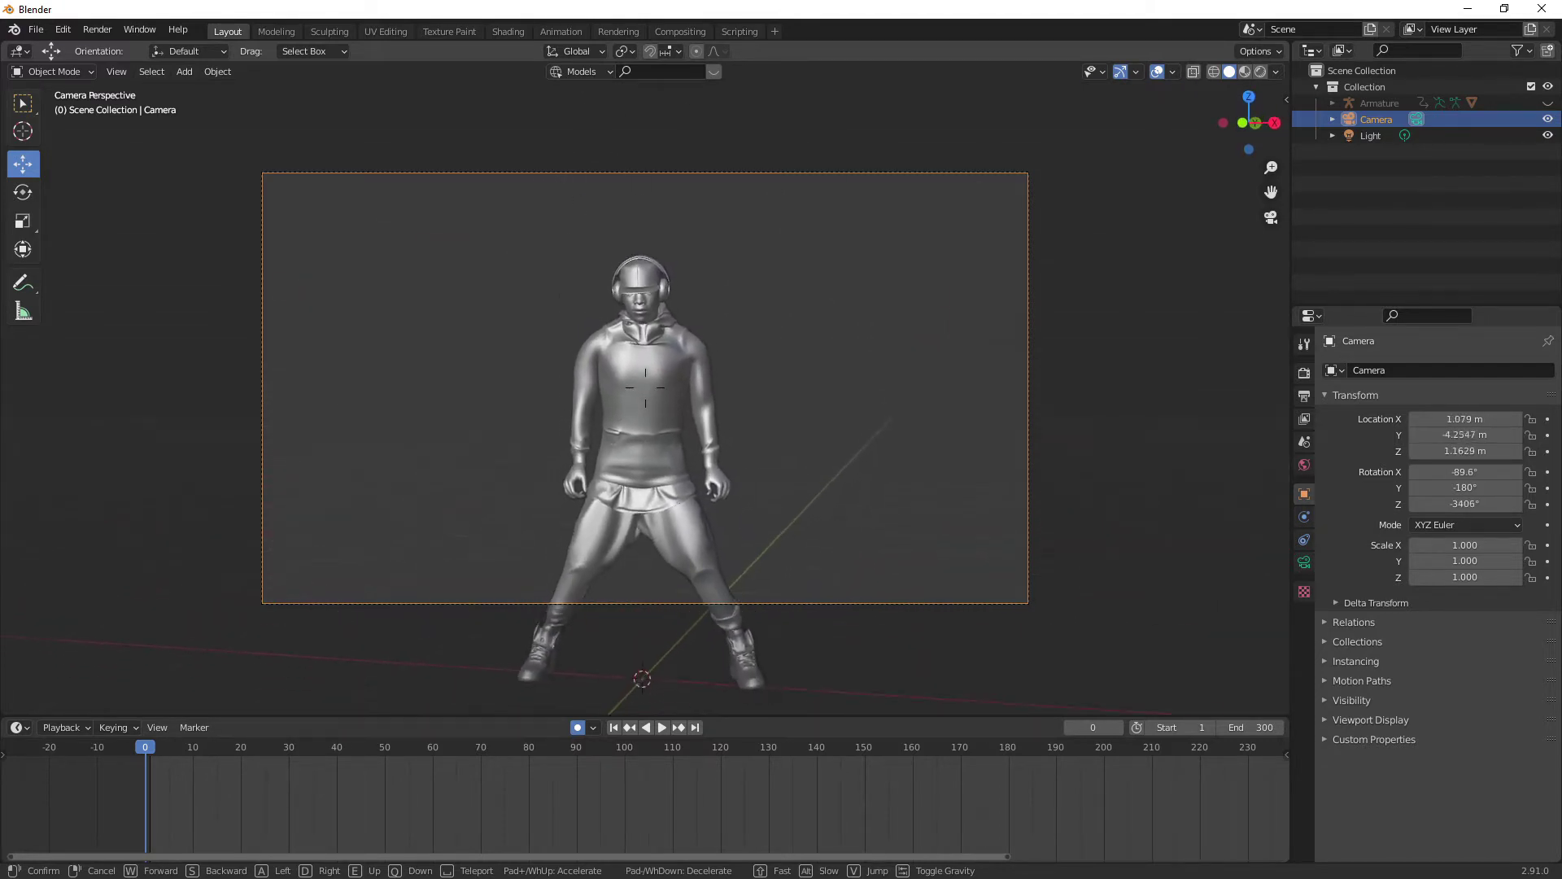
- Walk the camera around the dancer and confirm it at X 2.1562 m, Y -7.0475 m
{"action": "key", "text": "w"}
{"action": "key", "text": "s"}
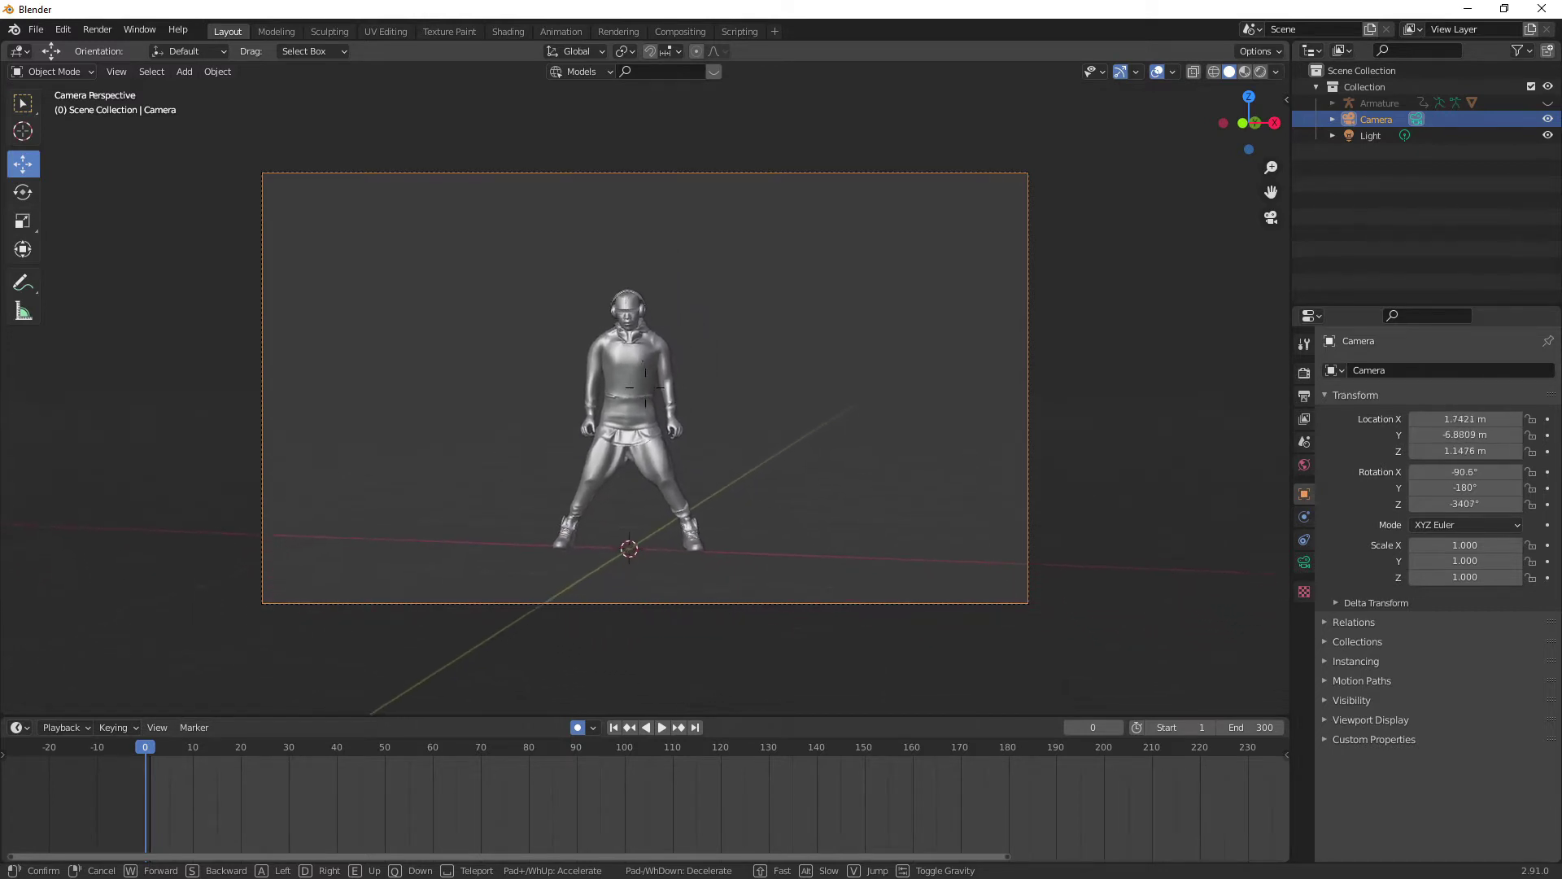
{"action": "key", "text": "d"}
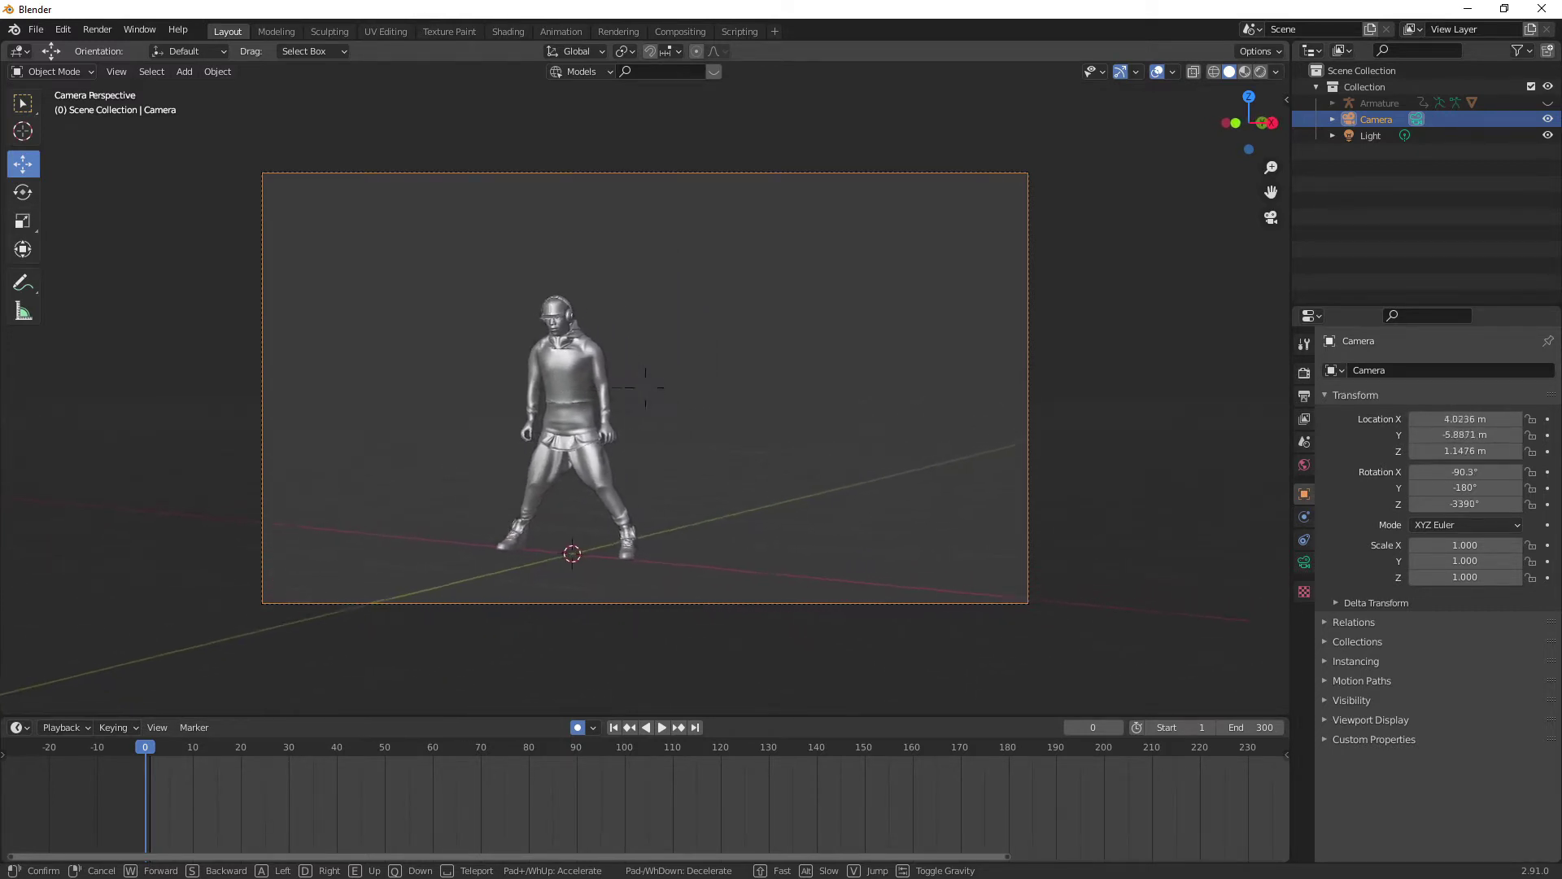
{"action": "key", "text": "a"}
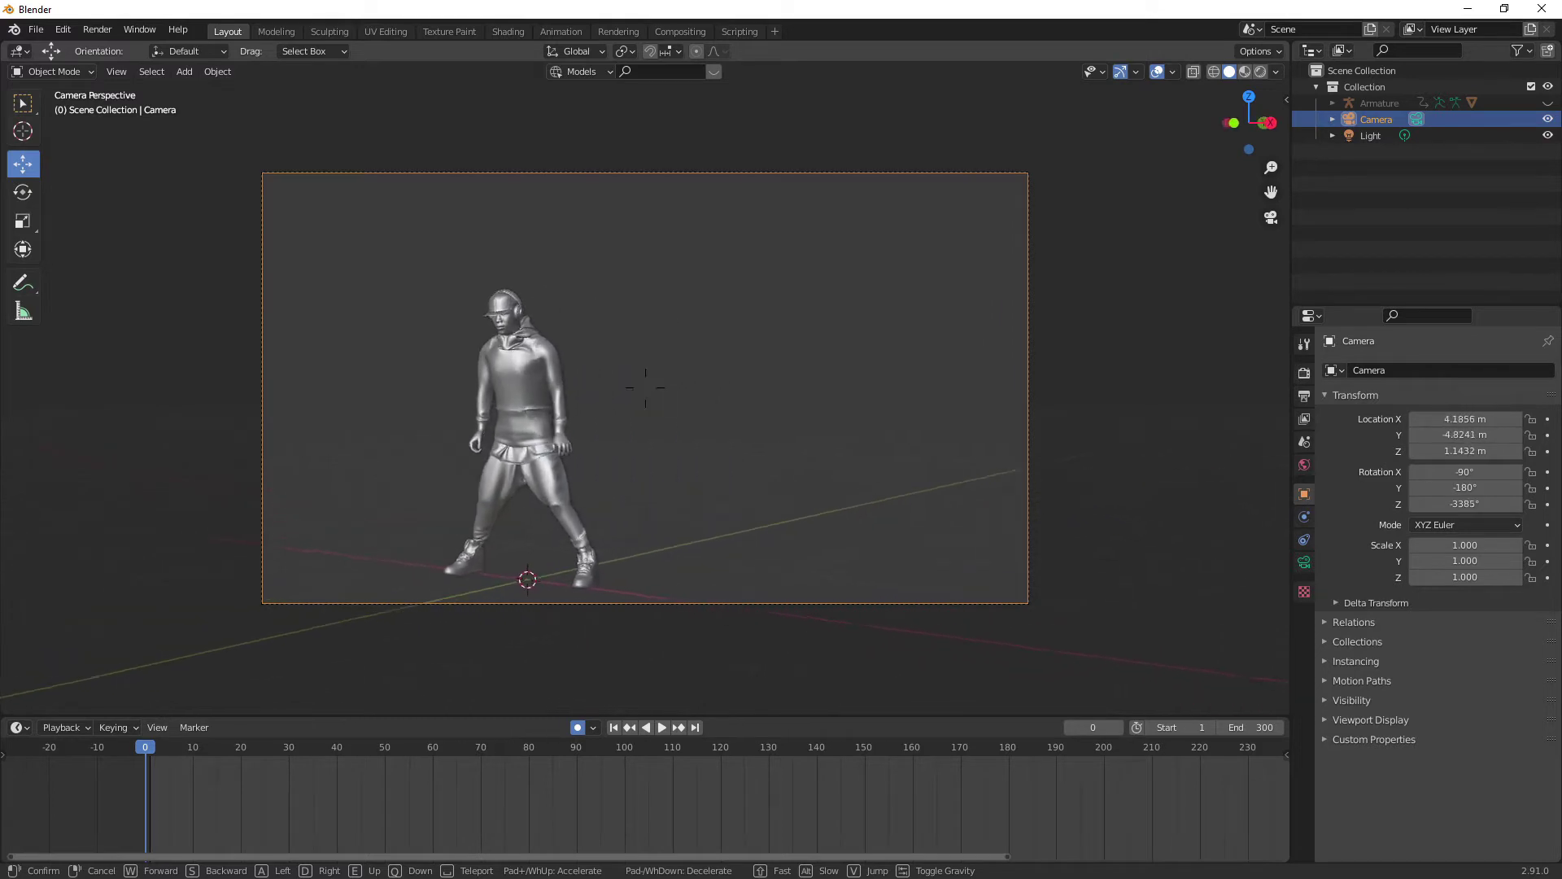
{"action": "key", "text": "a"}
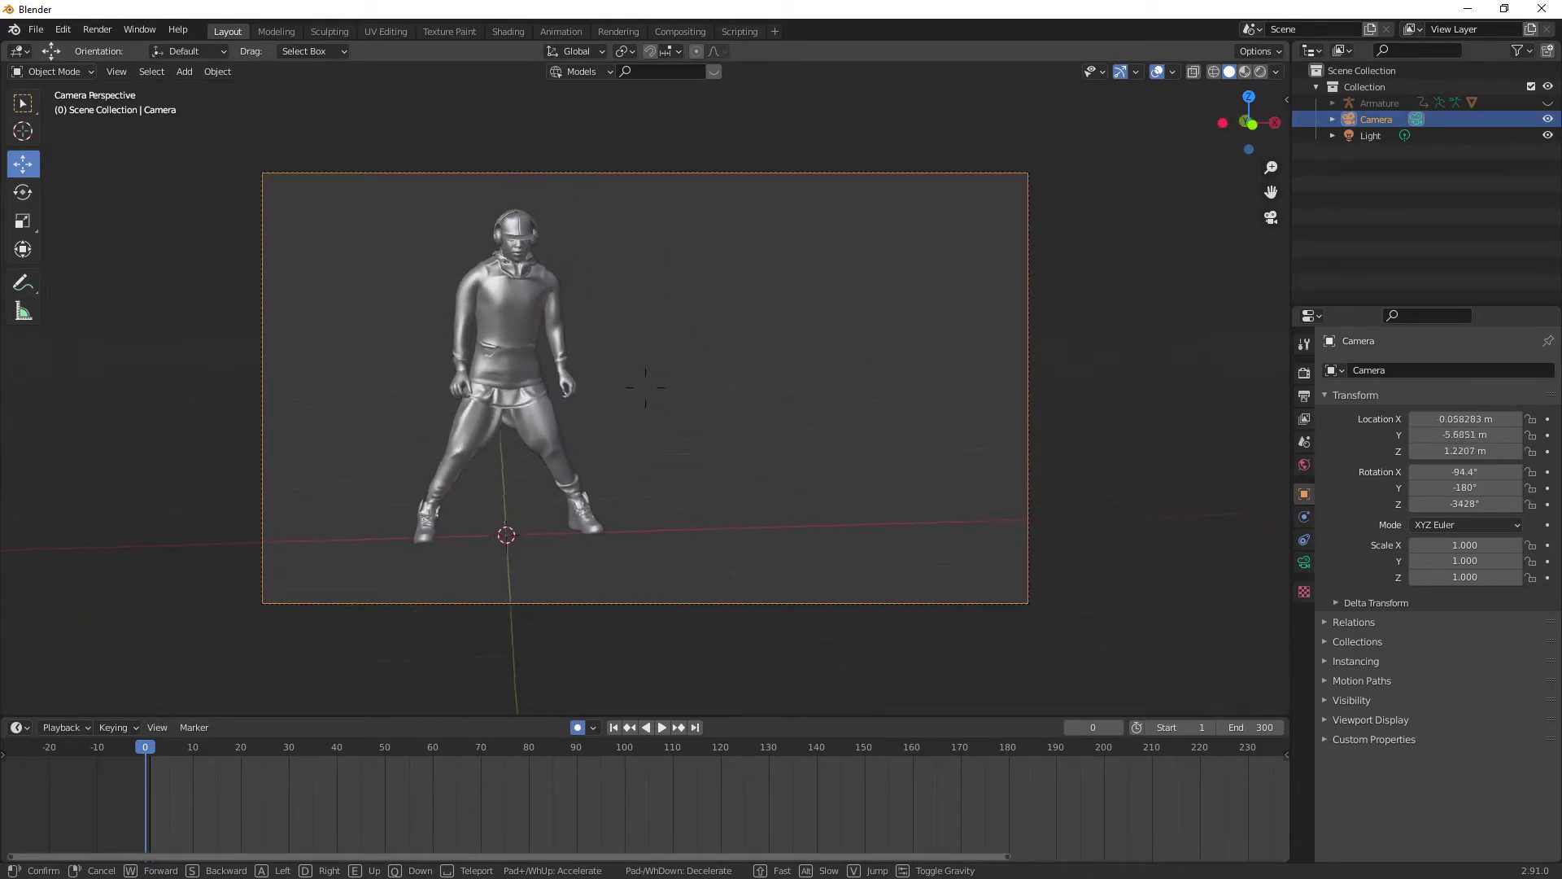
{"action": "key", "text": "s"}
{"action": "key", "text": "w"}
{"action": "key", "text": "s"}
{"action": "key", "text": "w"}
{"action": "left_click", "coordinate": [653, 515]}
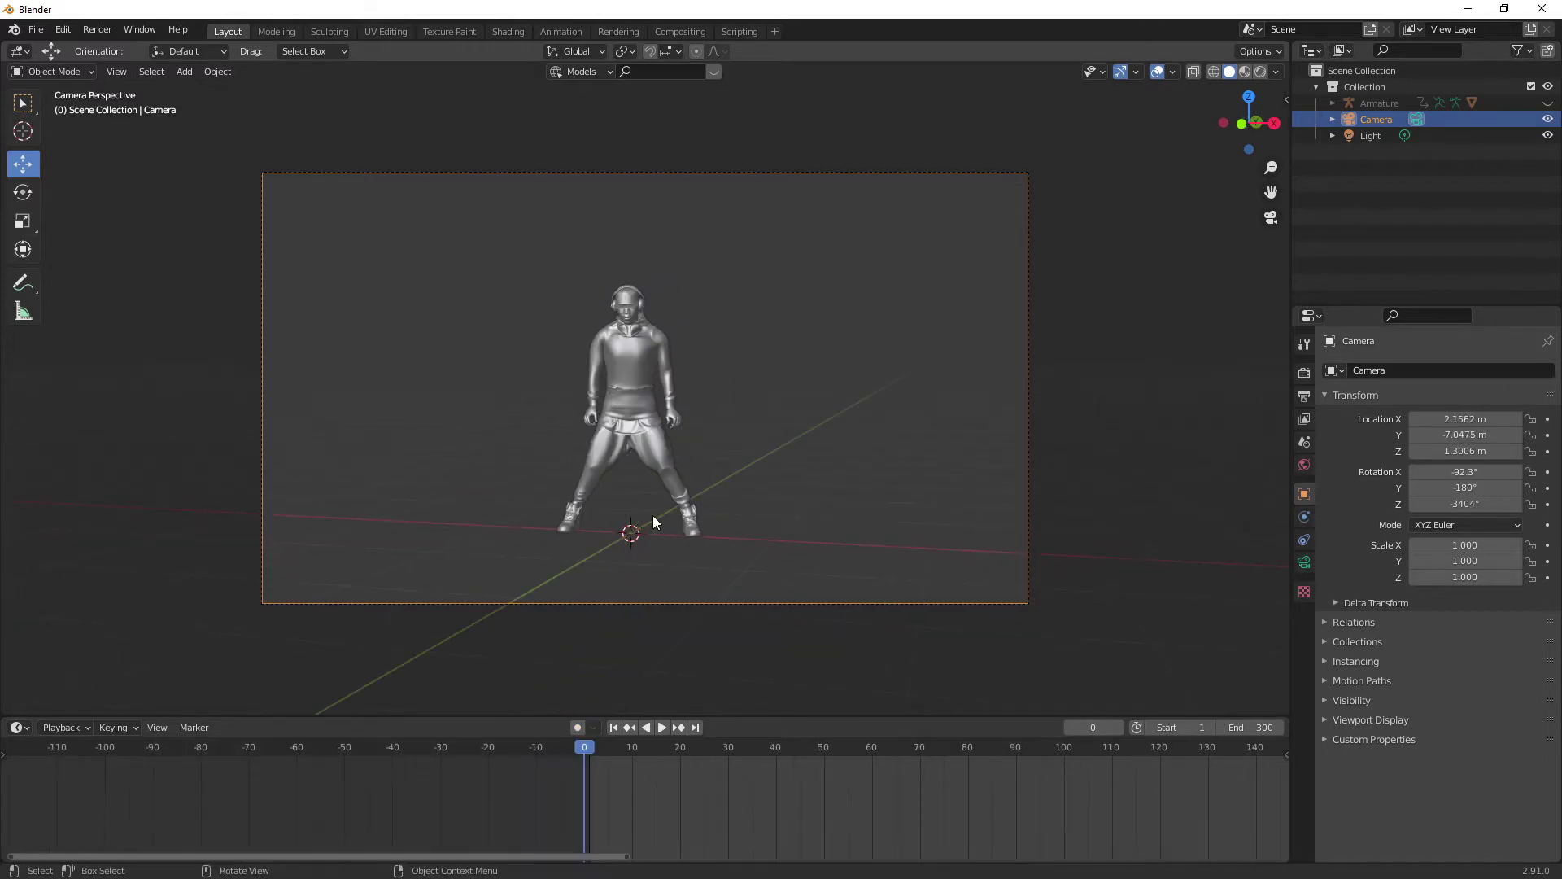
- With Auto Keying on, fly the camera during playback to record keyframes from frame 30
{"action": "left_click", "coordinate": [578, 728]}
{"action": "key", "text": "space"}
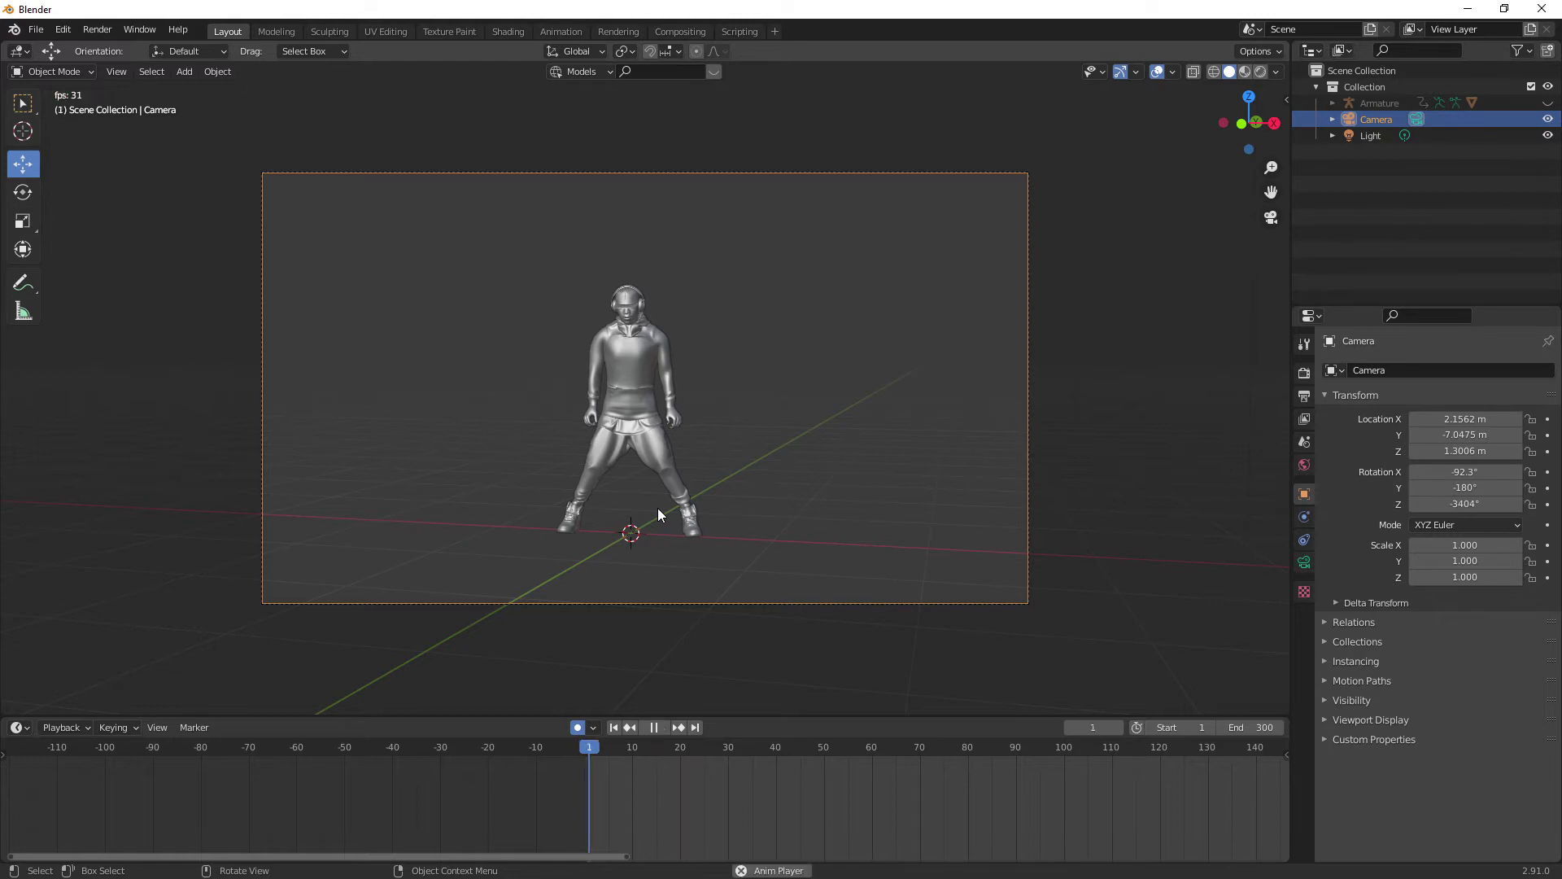
{"action": "key", "text": "shift+grave"}
{"action": "key", "text": "w"}
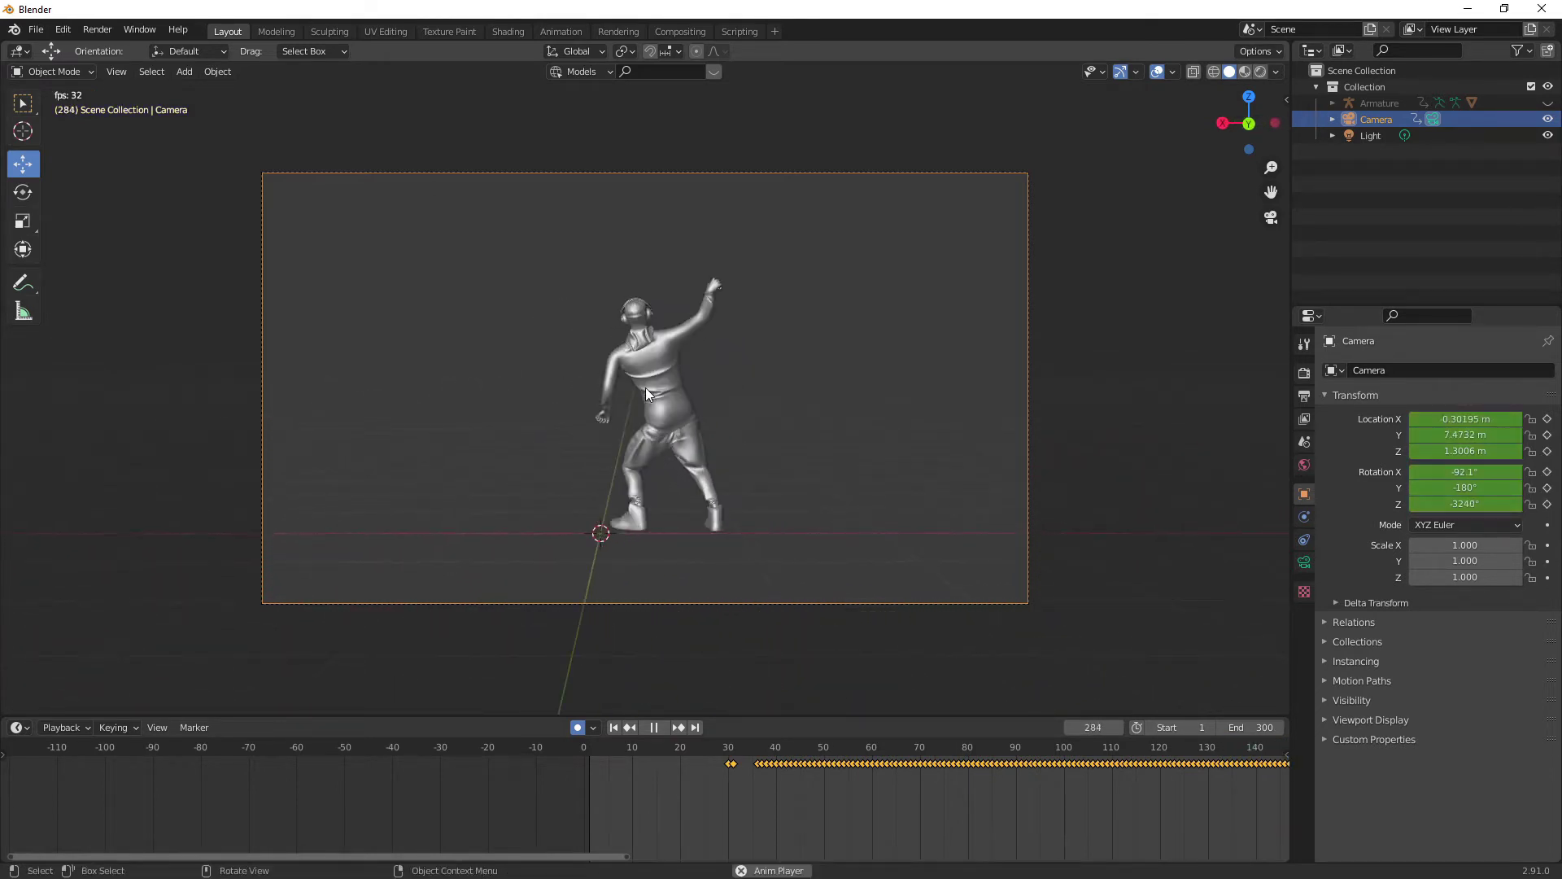
{"action": "key", "text": "Escape"}
{"action": "key", "text": "space"}
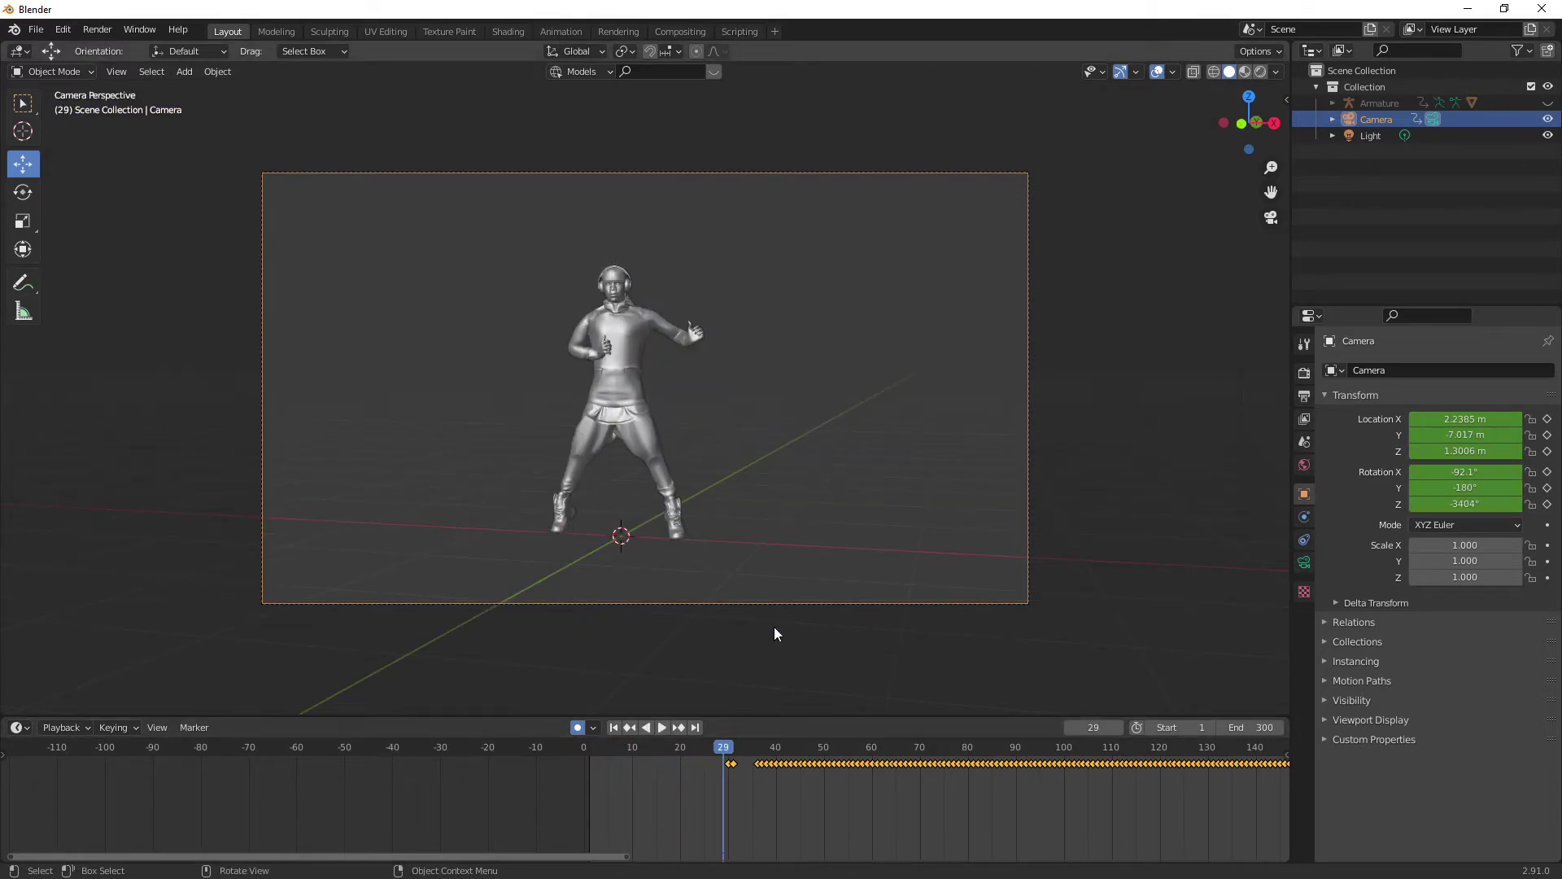
- Rewind and play back the recorded camera flight, stopping at frame 79
{"action": "left_click_drag", "start_coordinate": [723, 746], "coordinate": [597, 746]}
{"action": "key", "text": "space"}
{"action": "key", "text": "space"}
{"action": "key", "text": "shift+Left"}
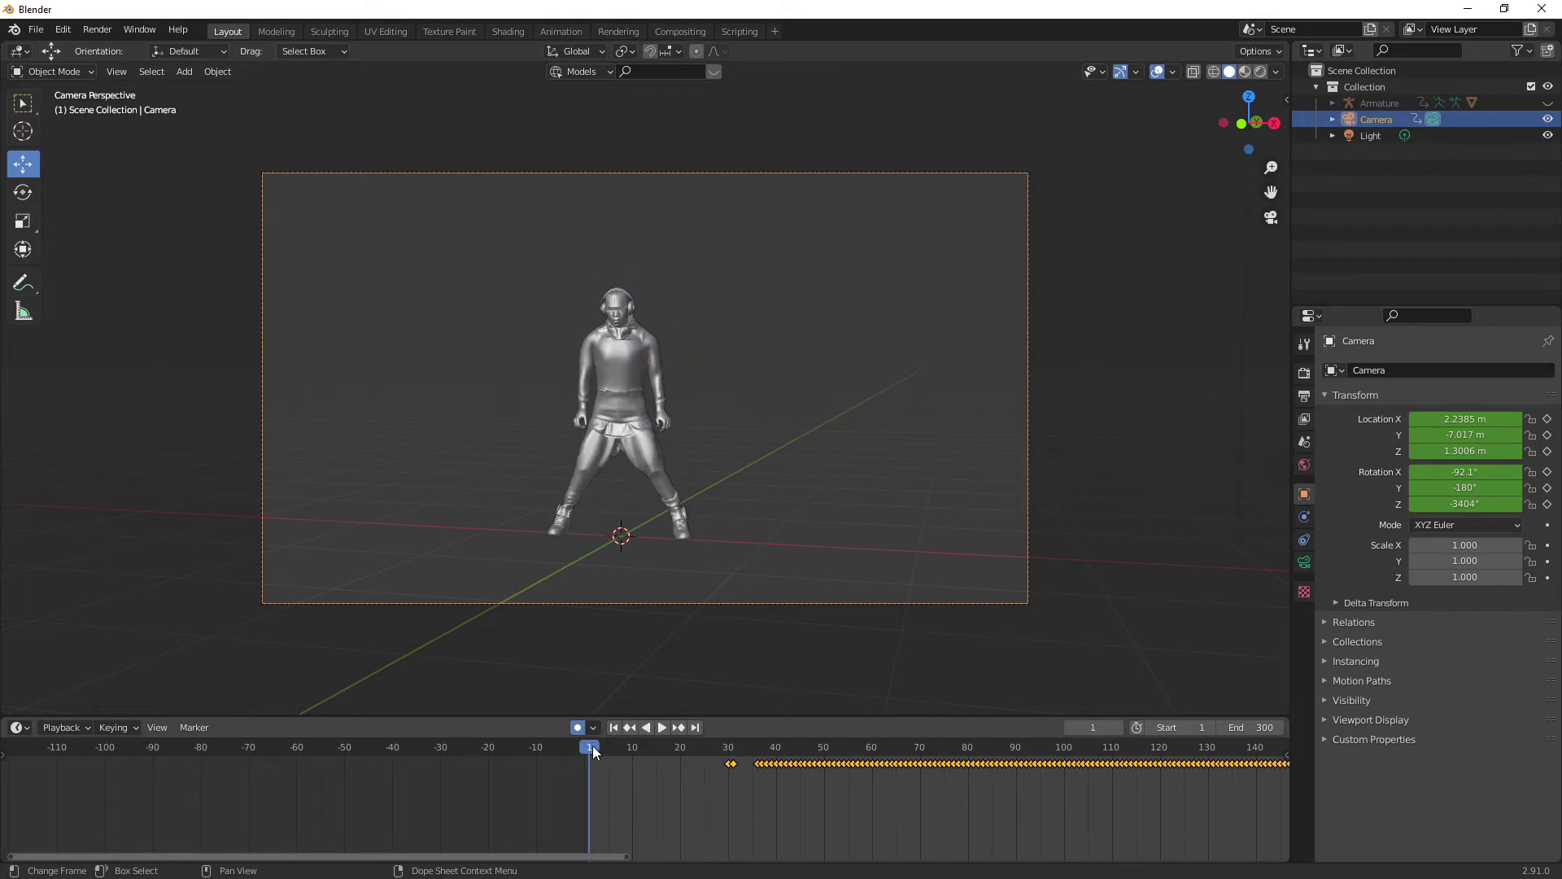
{"action": "key", "text": "space"}
{"action": "key", "text": "space"}
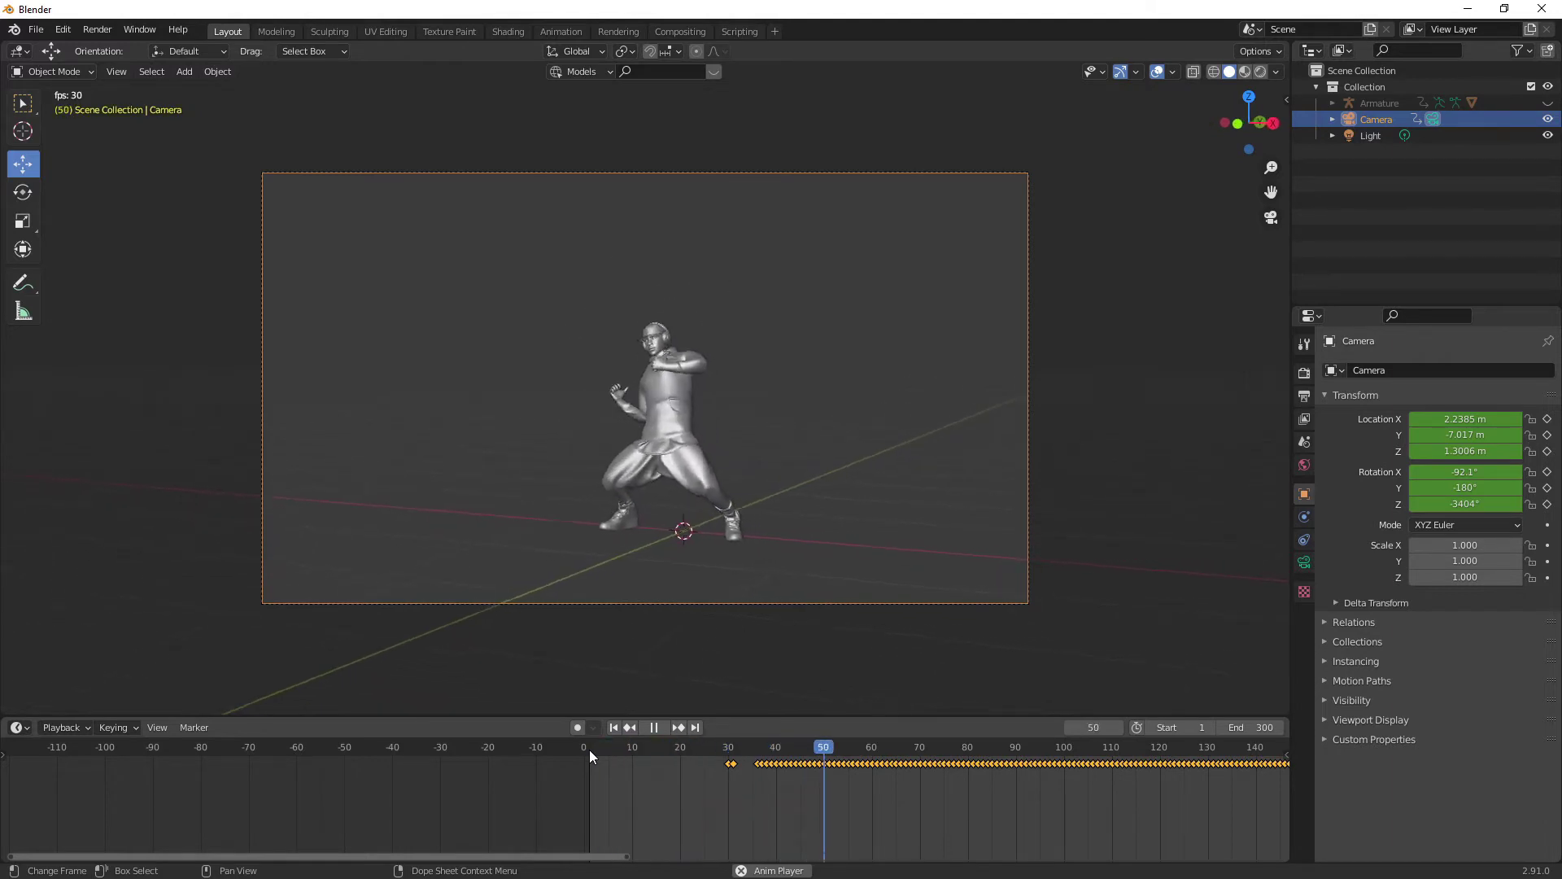
{"action": "key", "text": "space"}
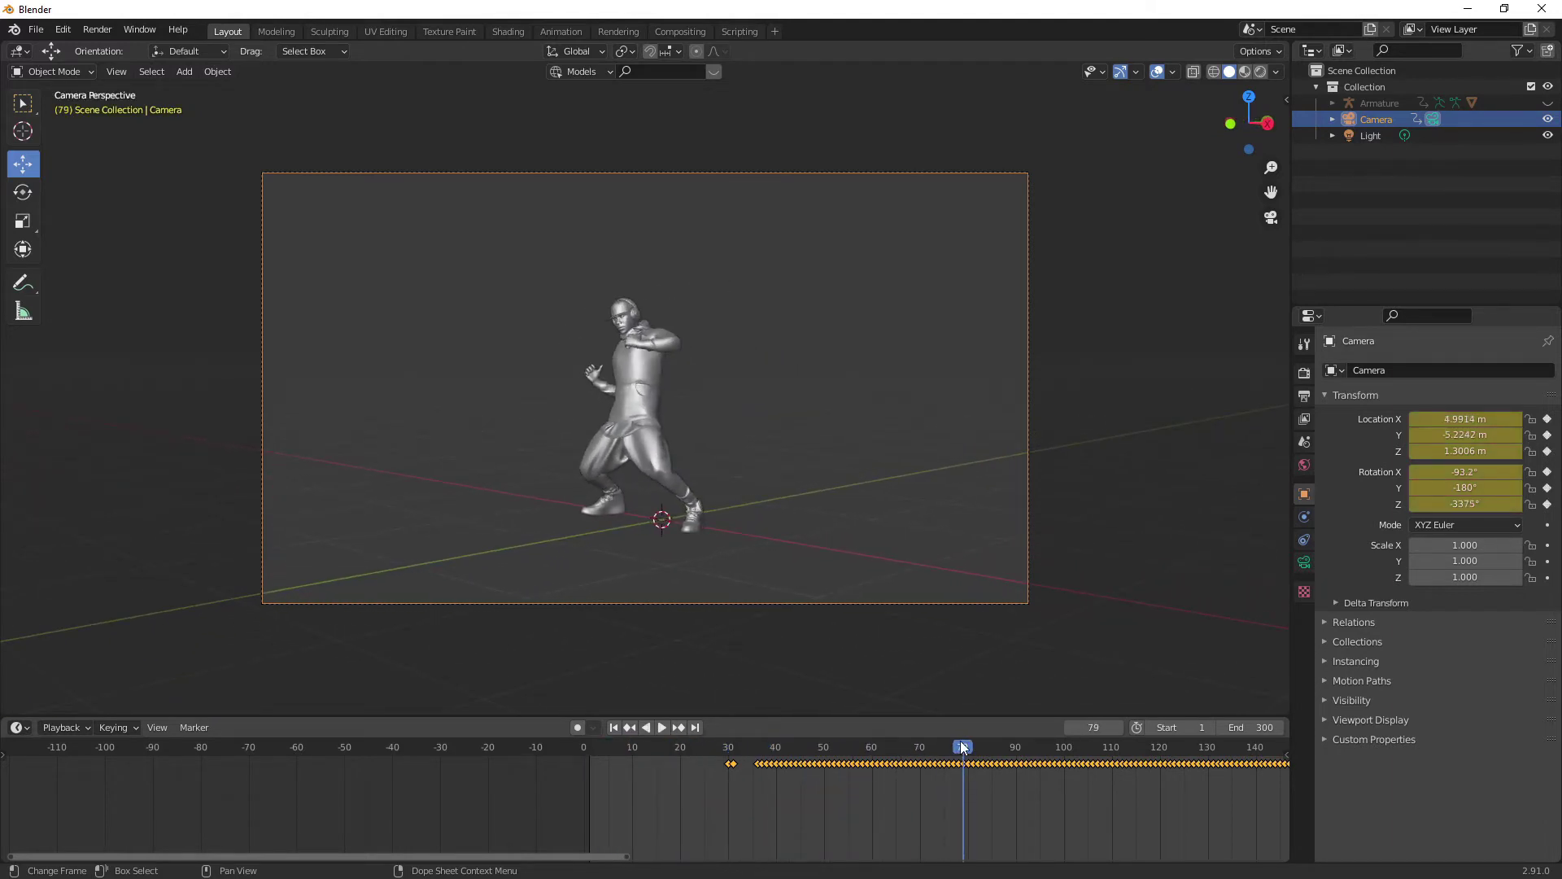
- Scrub back to frame 1 and make the timeline taller
{"action": "key", "text": "space"}
{"action": "left_click_drag", "start_coordinate": [963, 747], "coordinate": [592, 749]}
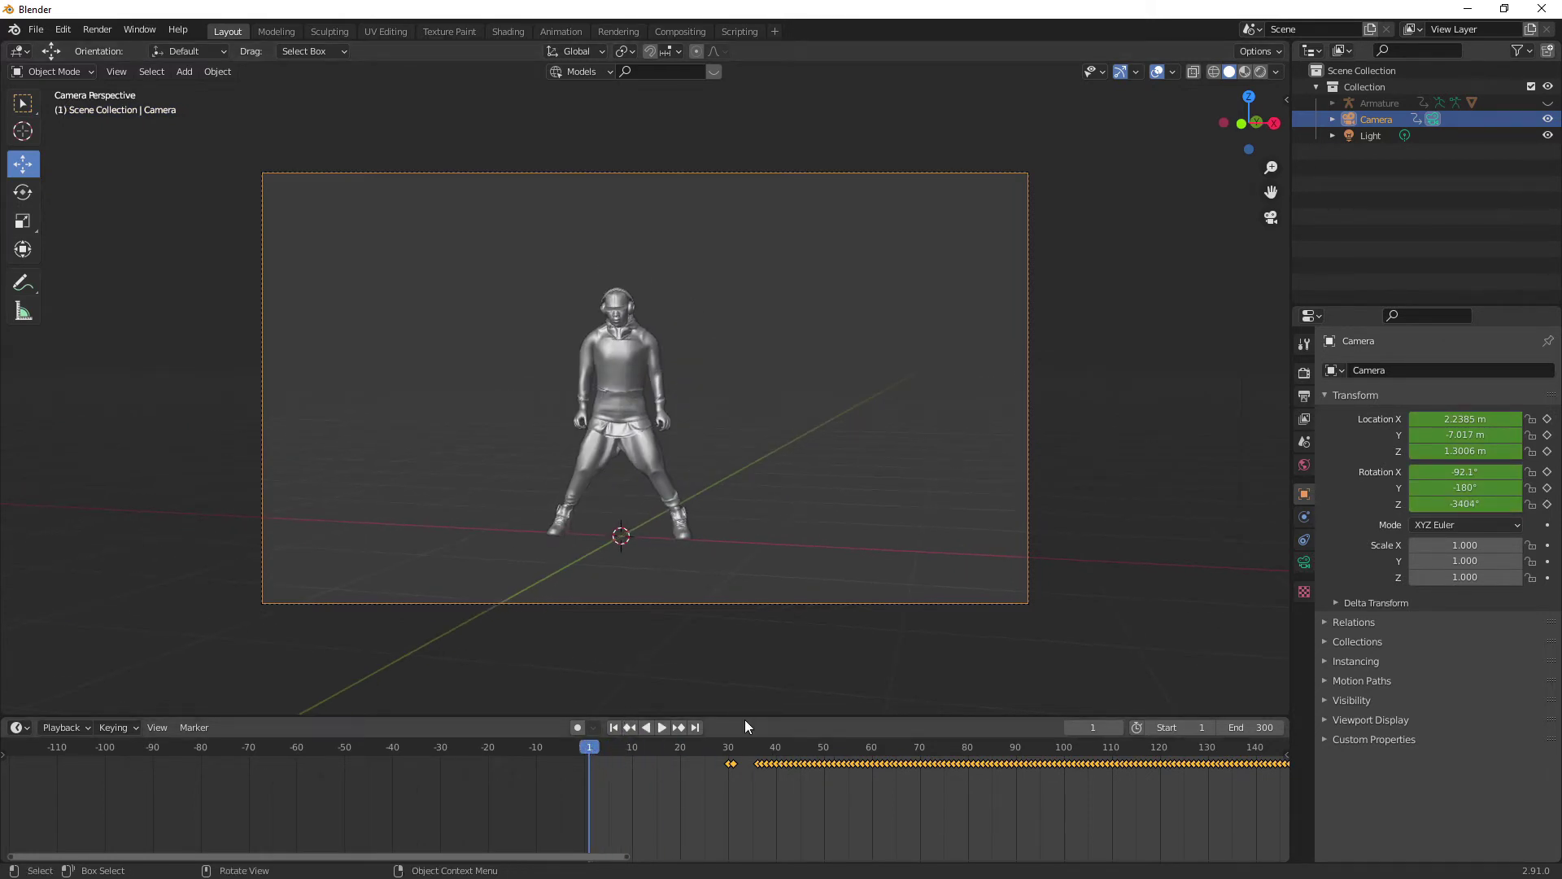
{"action": "left_click_drag", "start_coordinate": [744, 719], "coordinate": [735, 676]}
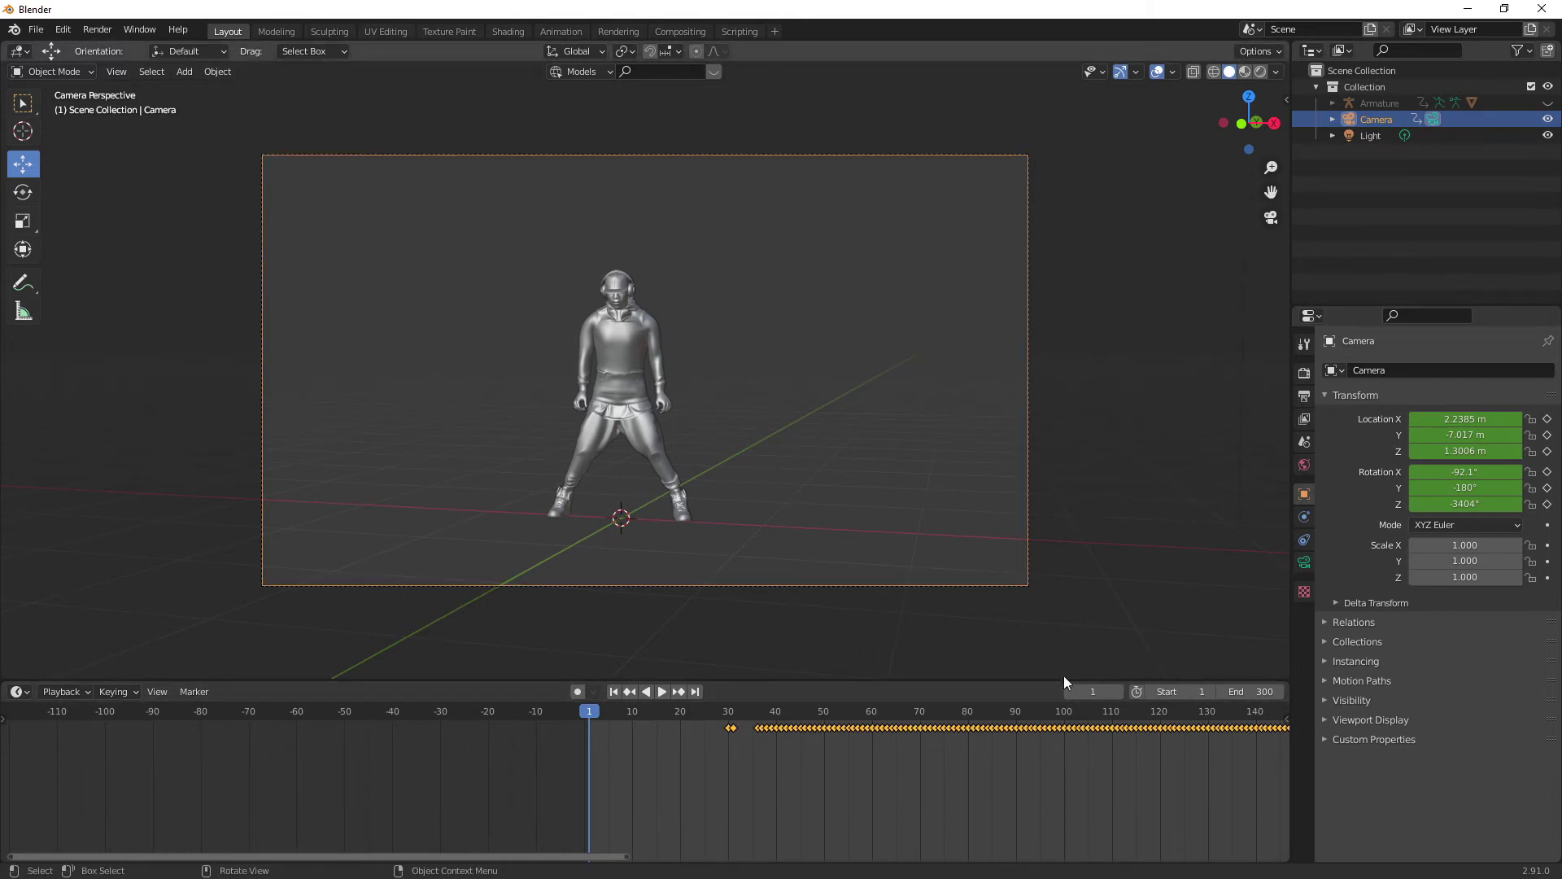
- Split the viewport and set the right half to a Graph Editor showing the camera's location and rotation curves
{"action": "left_click_drag", "start_coordinate": [955, 682], "coordinate": [955, 734]}
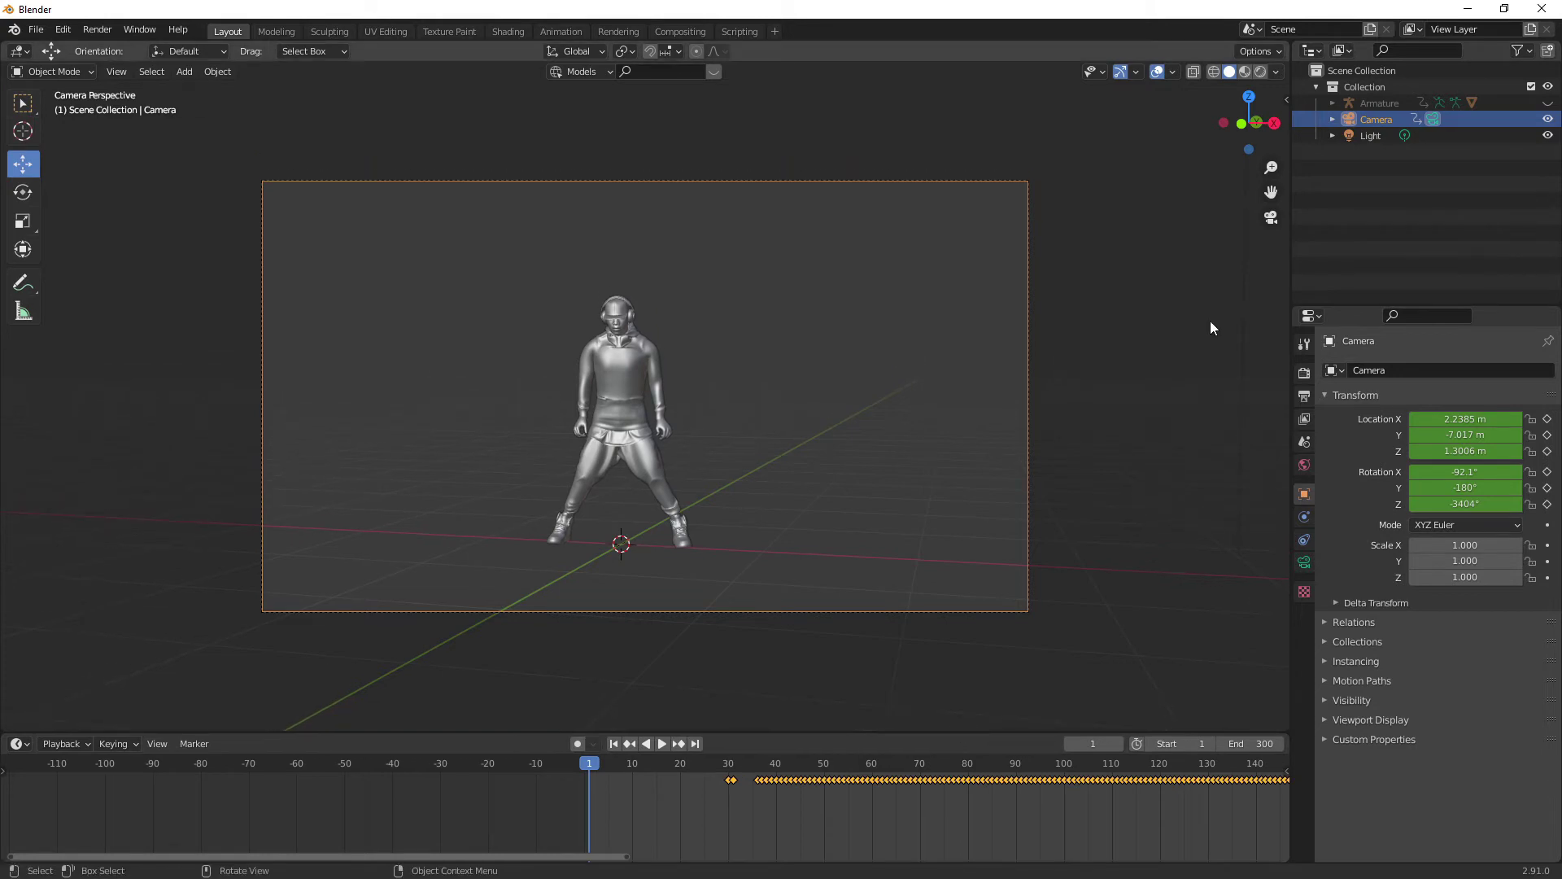
{"action": "left_click_drag", "start_coordinate": [1287, 44], "coordinate": [611, 169]}
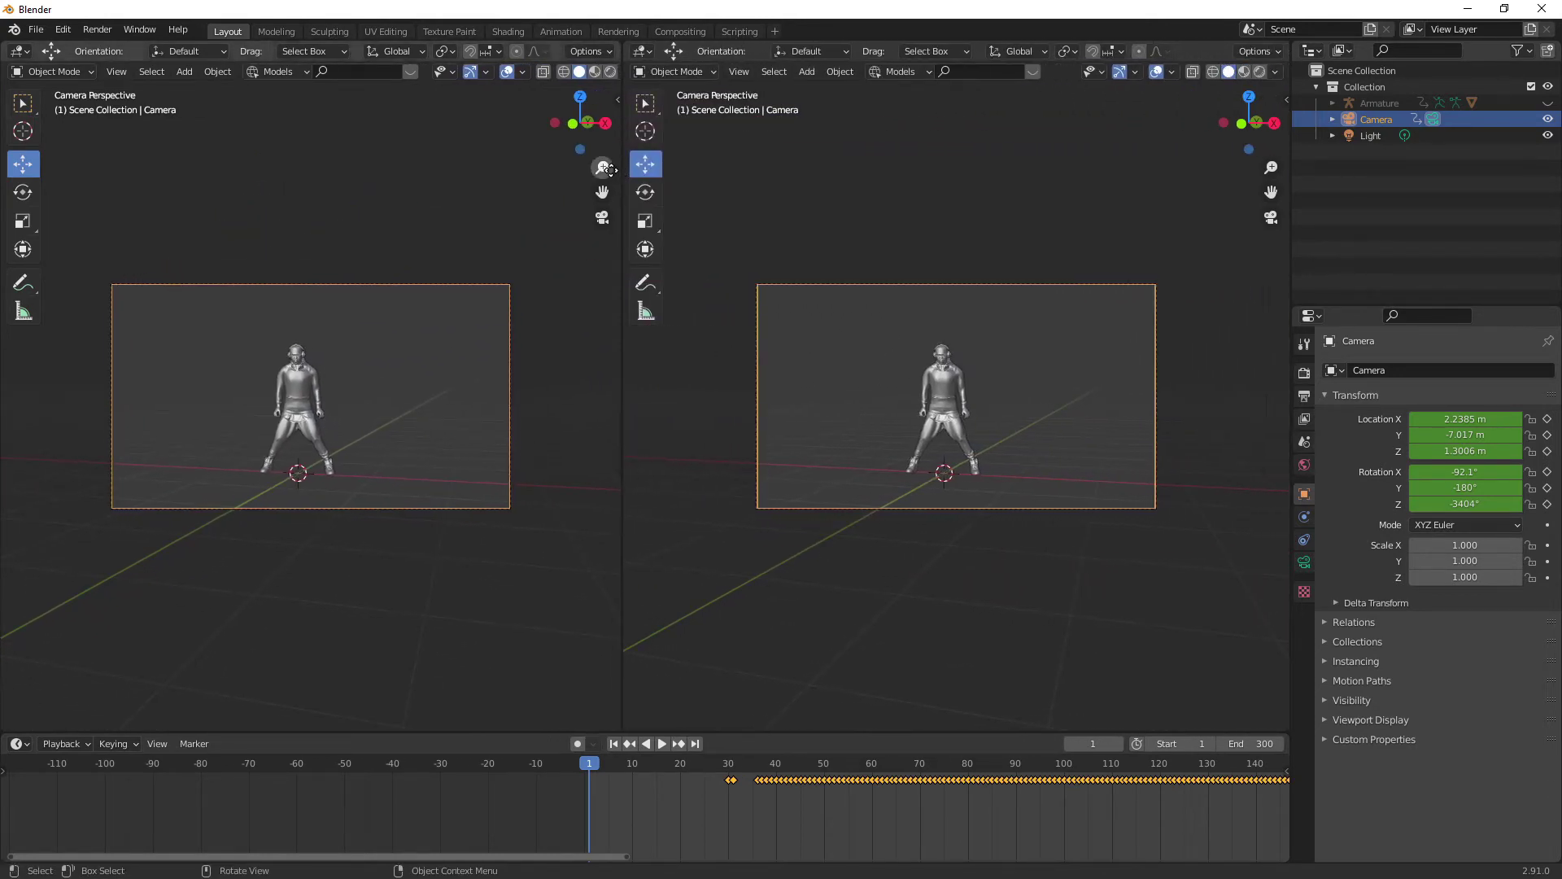
{"action": "left_click", "coordinate": [642, 50]}
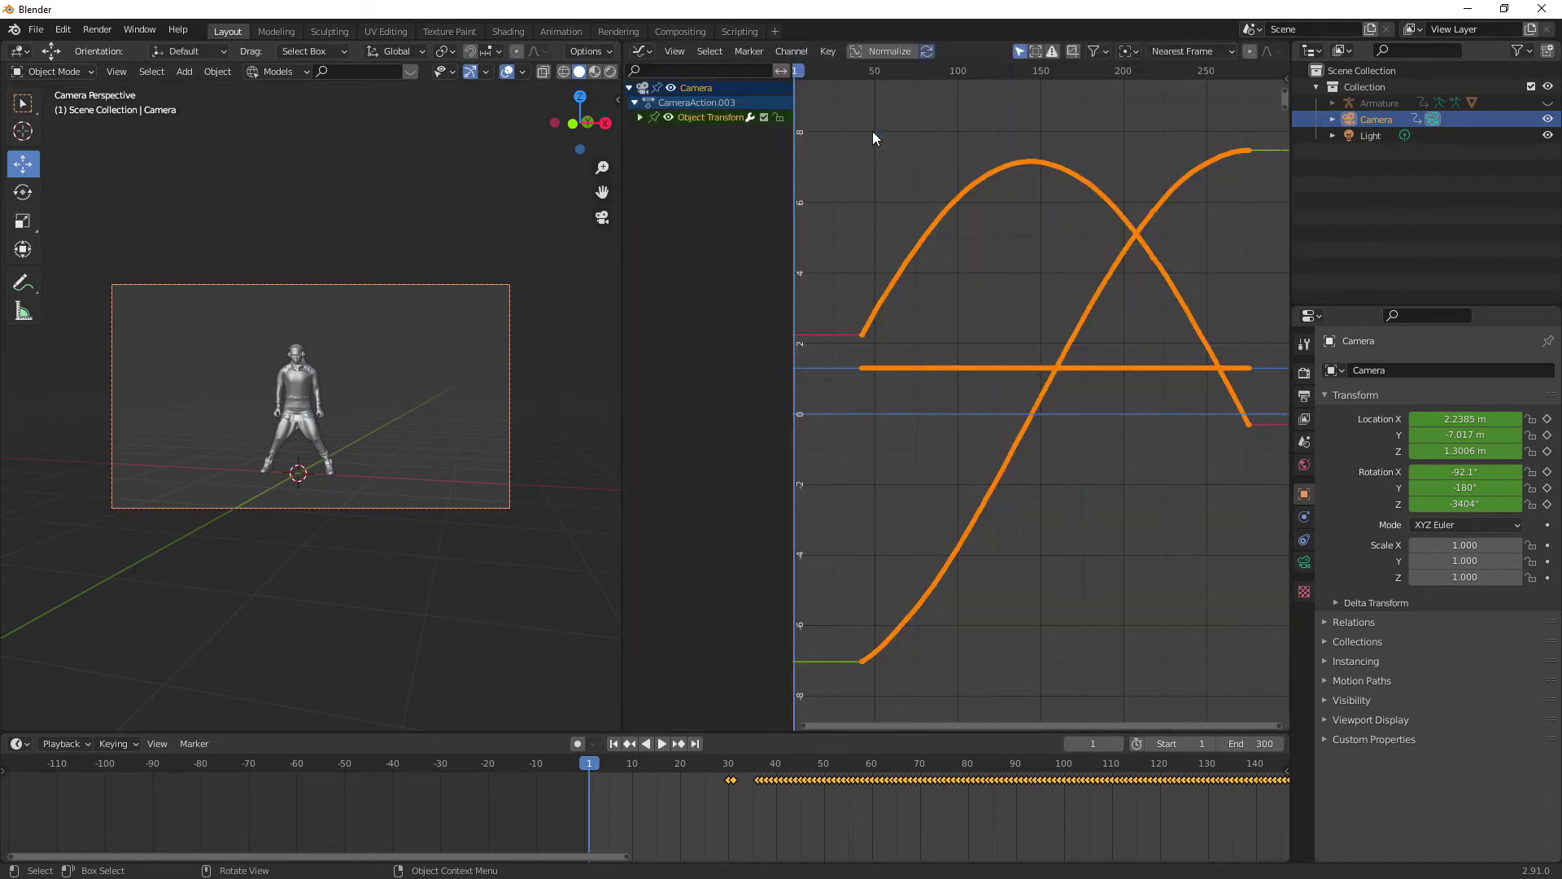
{"action": "left_click", "coordinate": [873, 132]}
{"action": "scroll", "coordinate": [1052, 316], "scroll_direction": "down", "scroll_amount": 2}
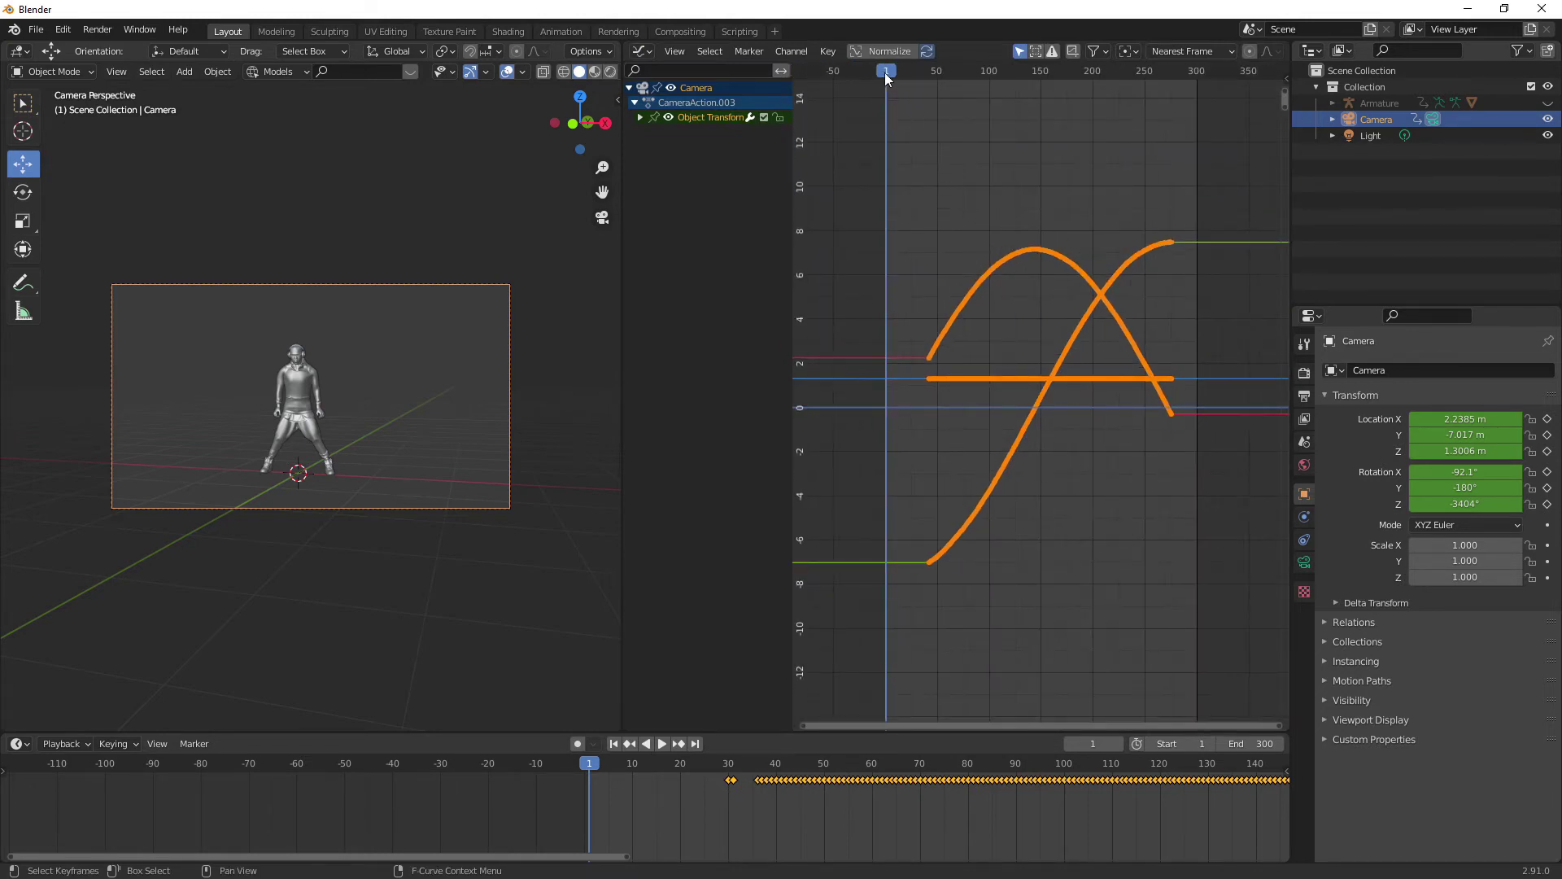
{"action": "mouse_move", "coordinate": [887, 76]}
{"action": "left_mouse_down"}
{"action": "mouse_move", "coordinate": [1169, 83]}
{"action": "mouse_move", "coordinate": [887, 94]}
{"action": "left_mouse_up"}
- Apply Key > Sample Keyframes to the camera curves, then Key > Smooth Keys
{"action": "left_click", "coordinate": [833, 56]}
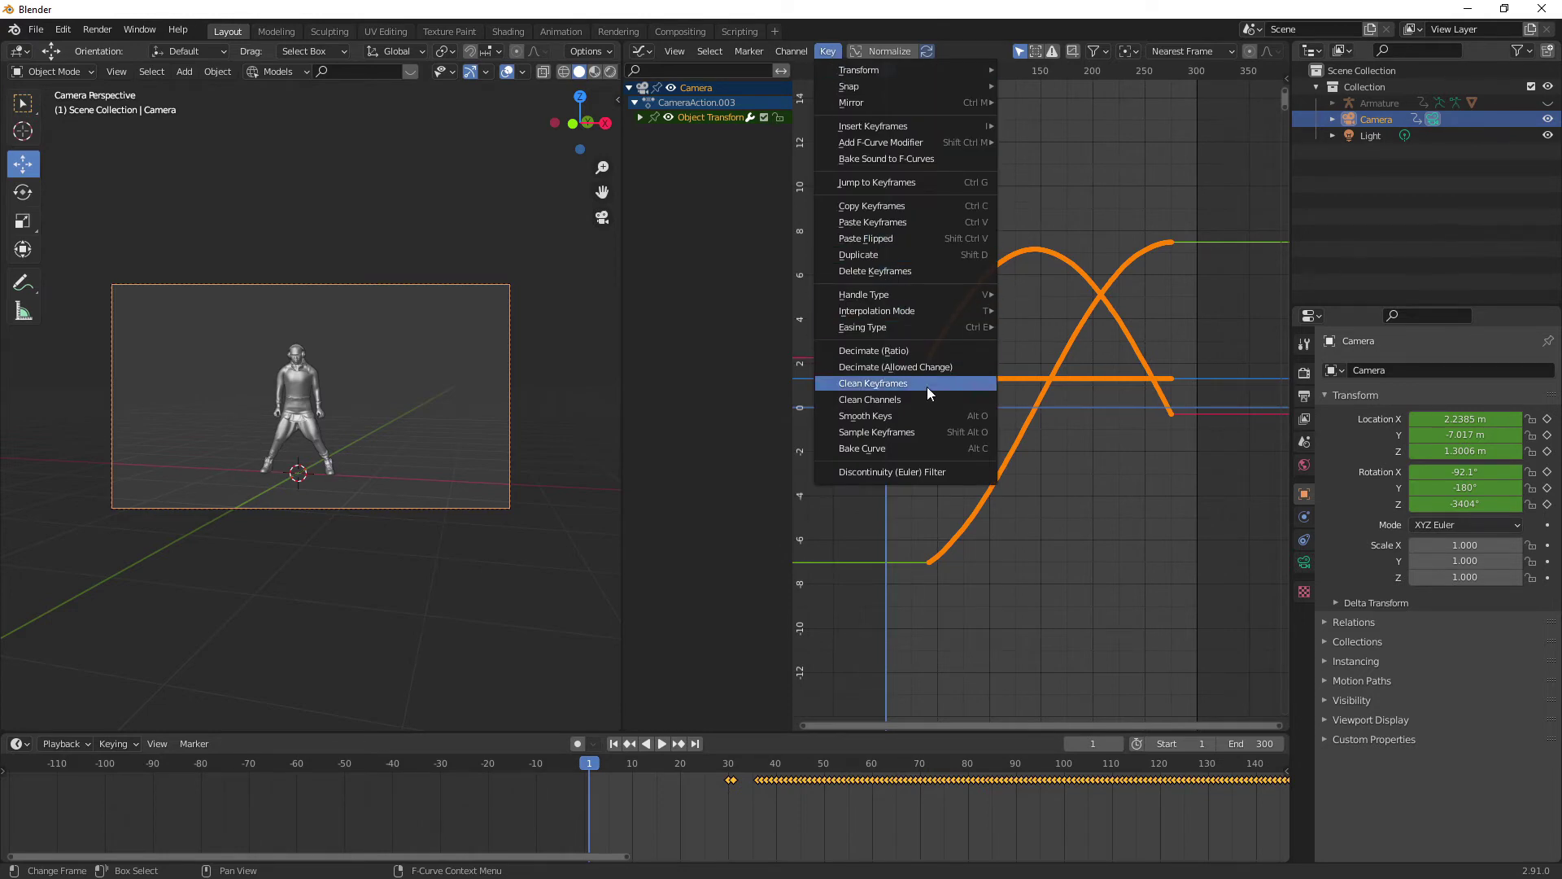
{"action": "left_click", "coordinate": [939, 430]}
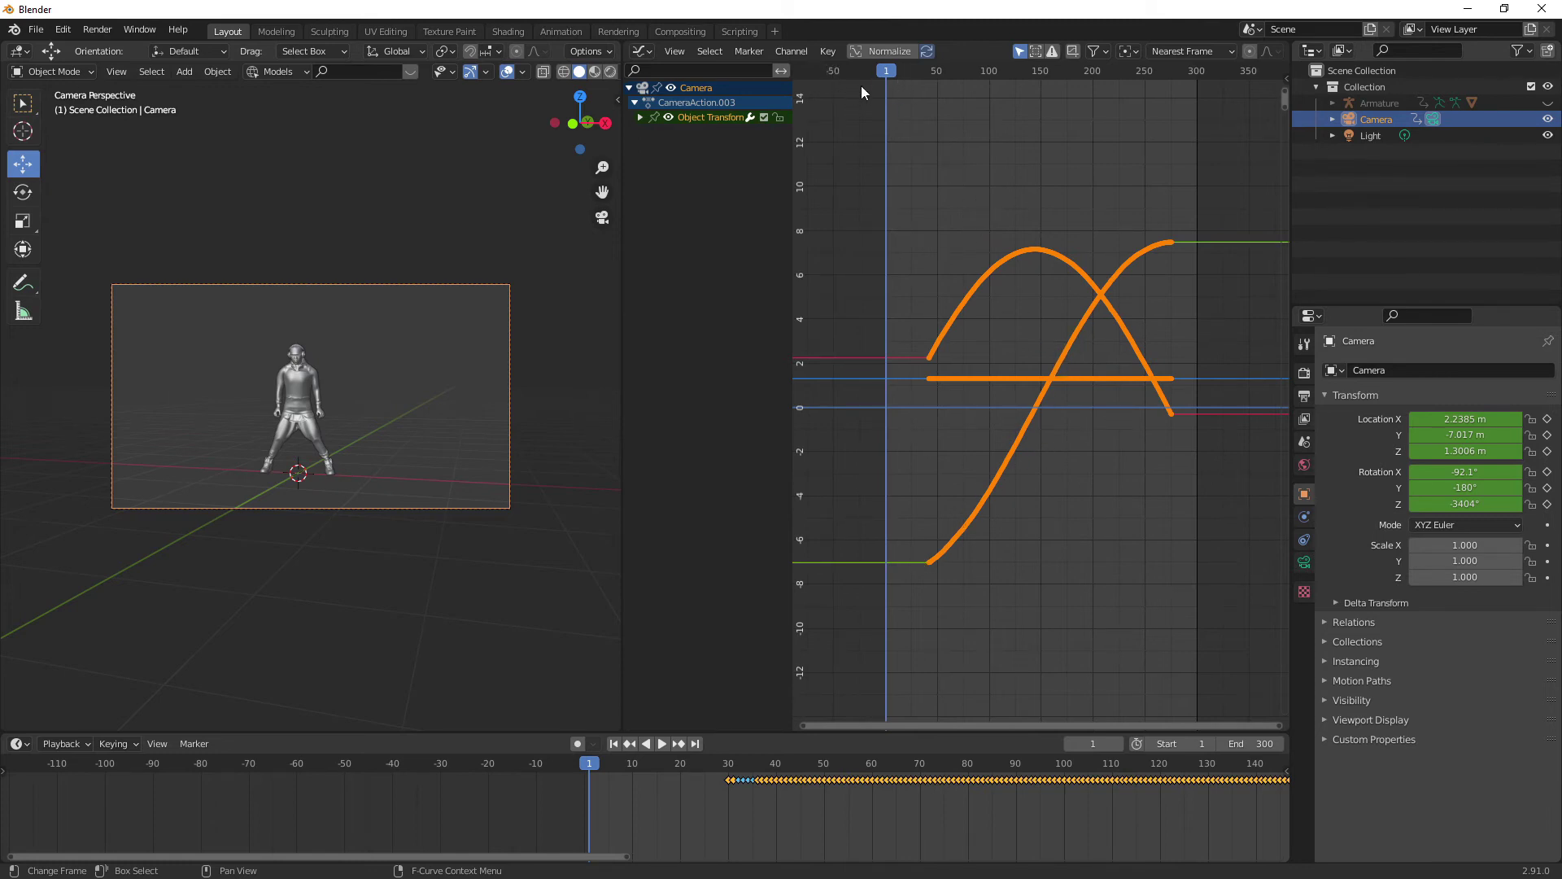
{"action": "left_click", "coordinate": [839, 56]}
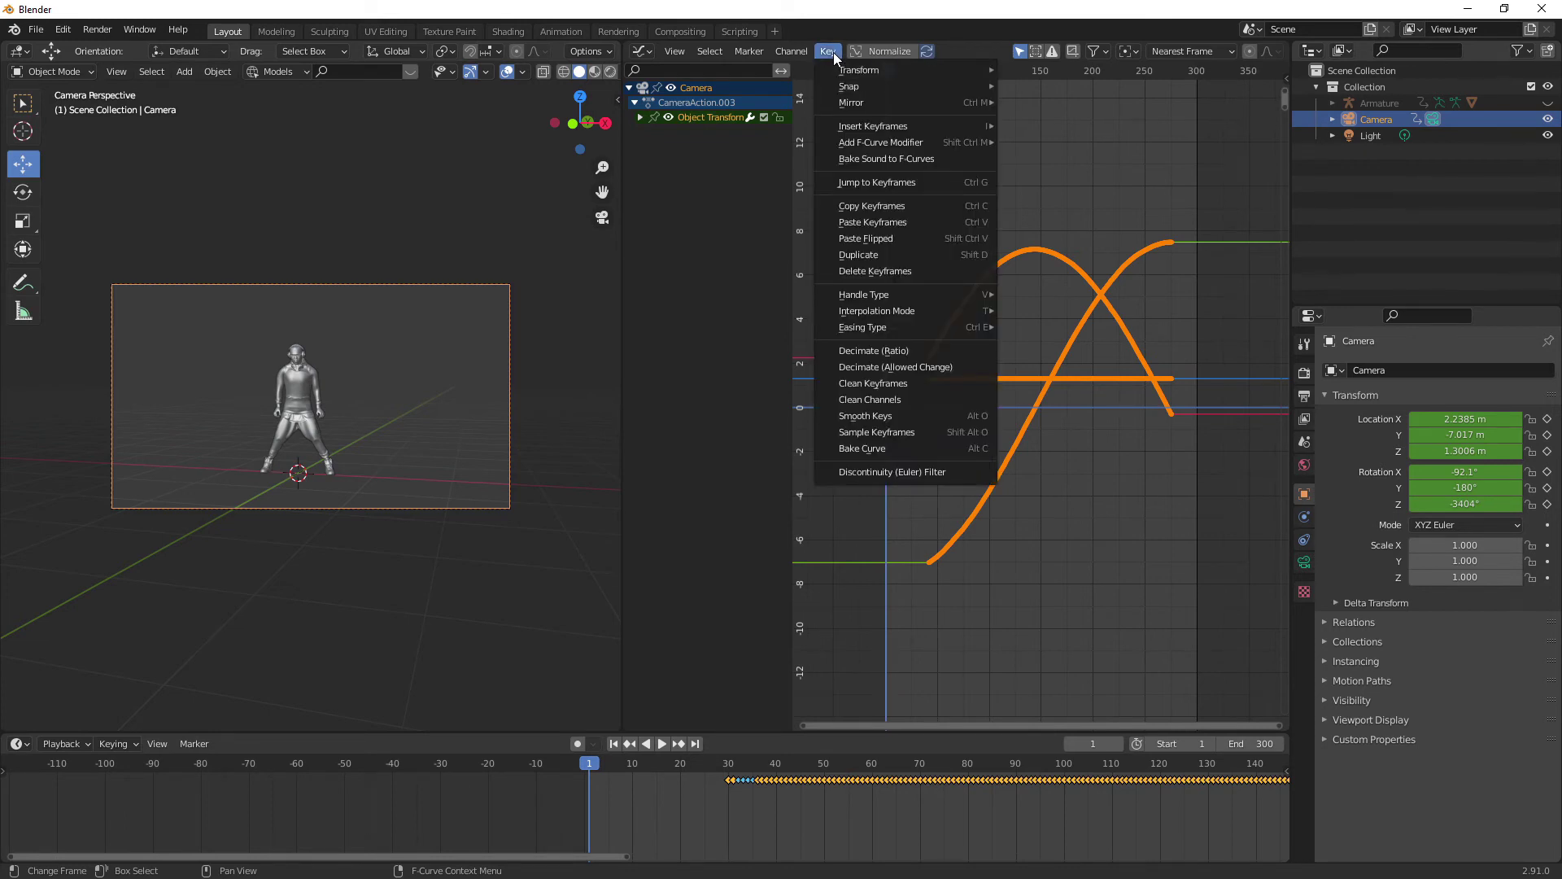
{"action": "left_click", "coordinate": [886, 418]}
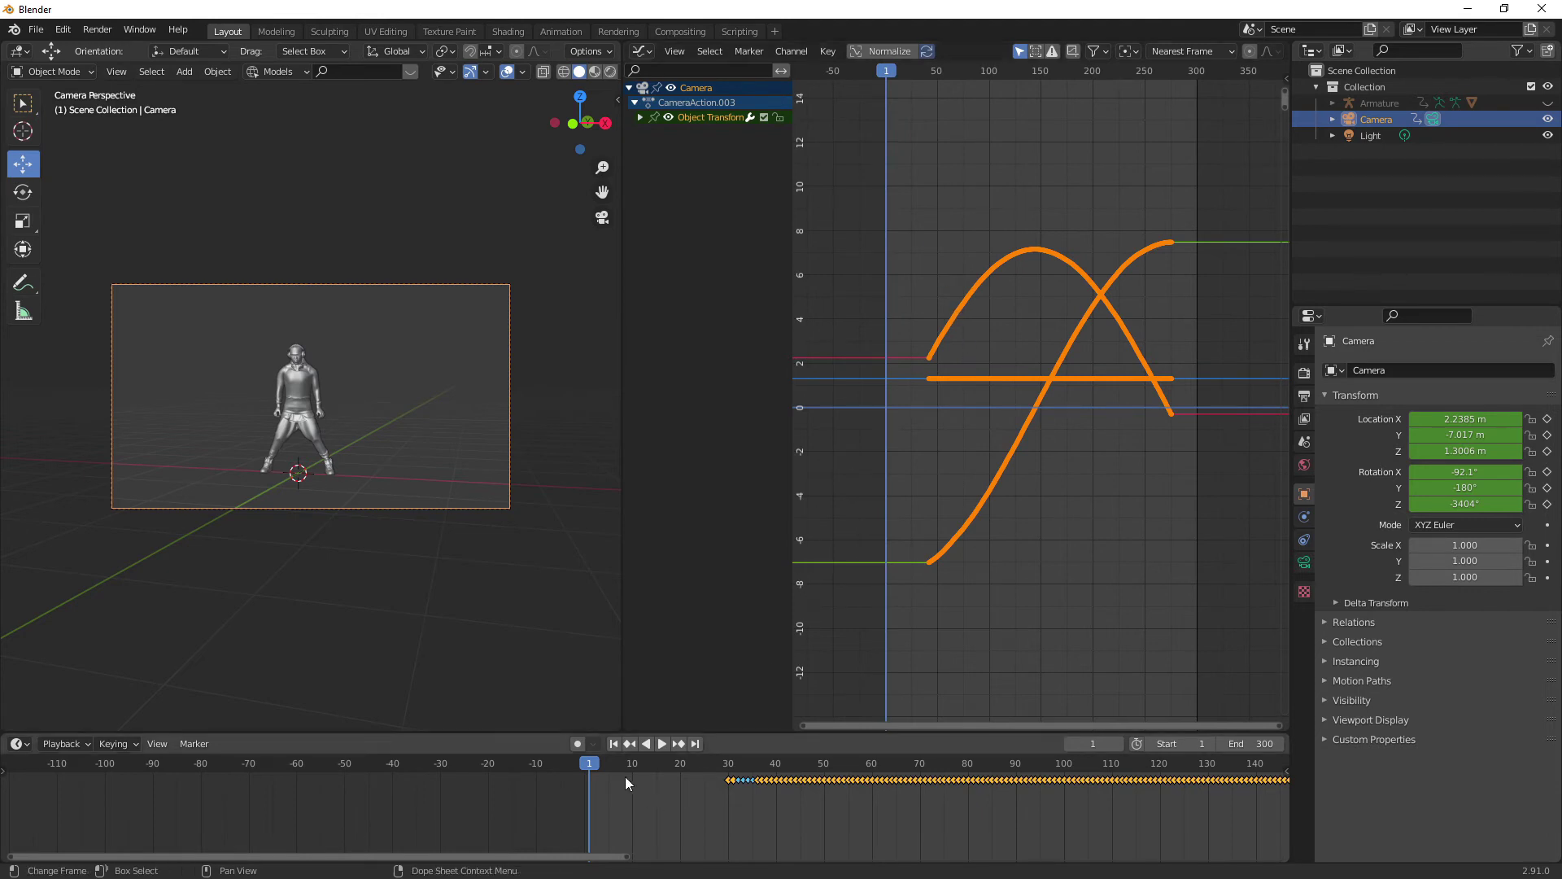
- Play back the smoothed animation and stop it at frame 0
{"action": "left_click", "coordinate": [661, 743]}
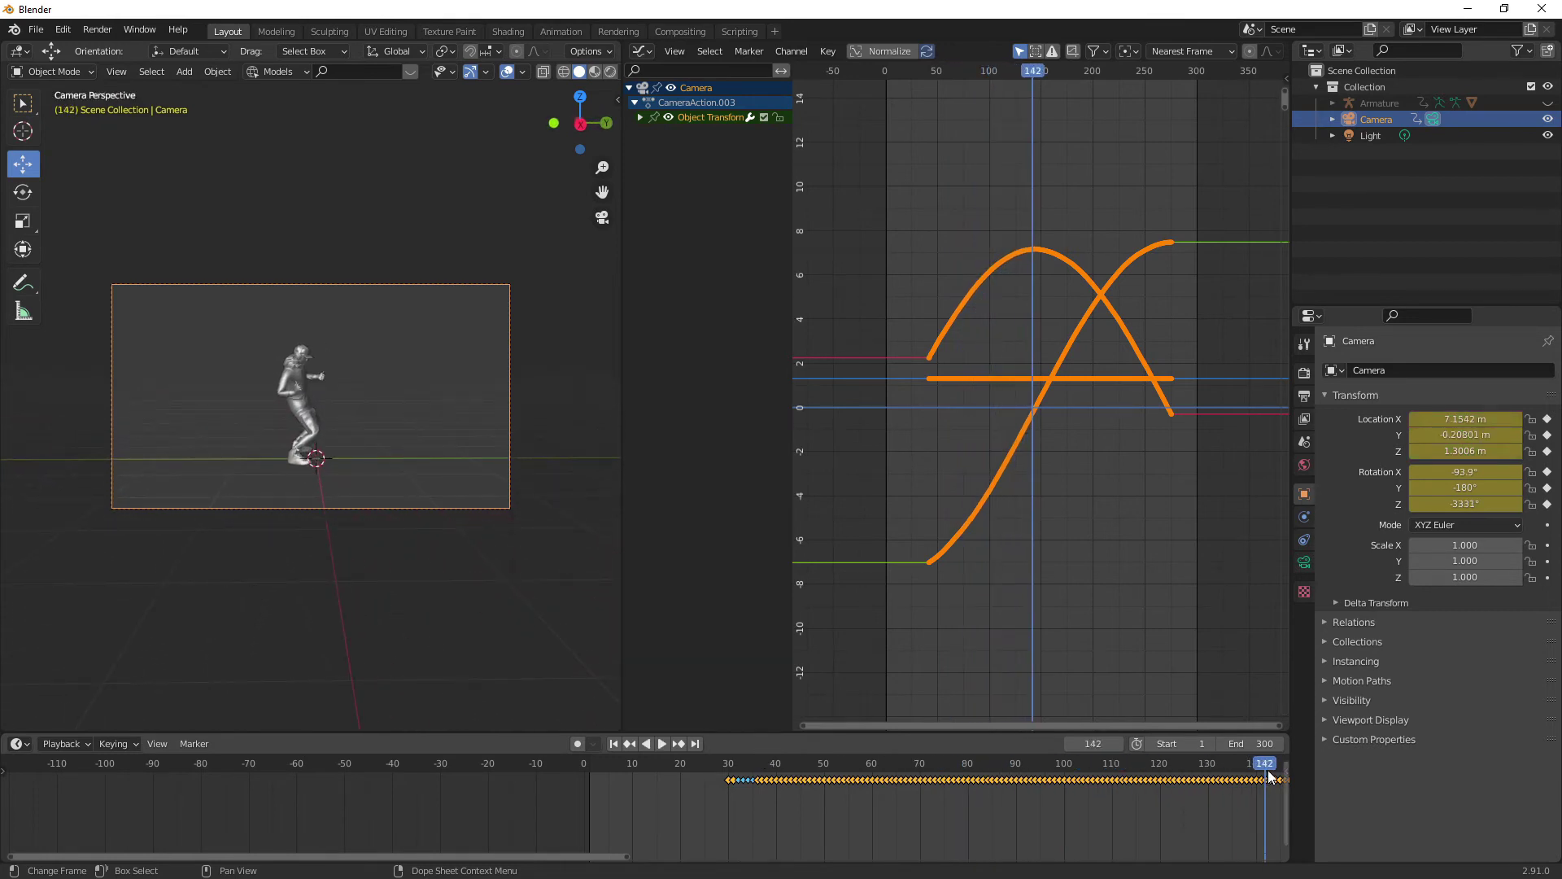
{"action": "left_click_drag", "start_coordinate": [679, 762], "coordinate": [584, 760]}
{"action": "key", "text": "space"}
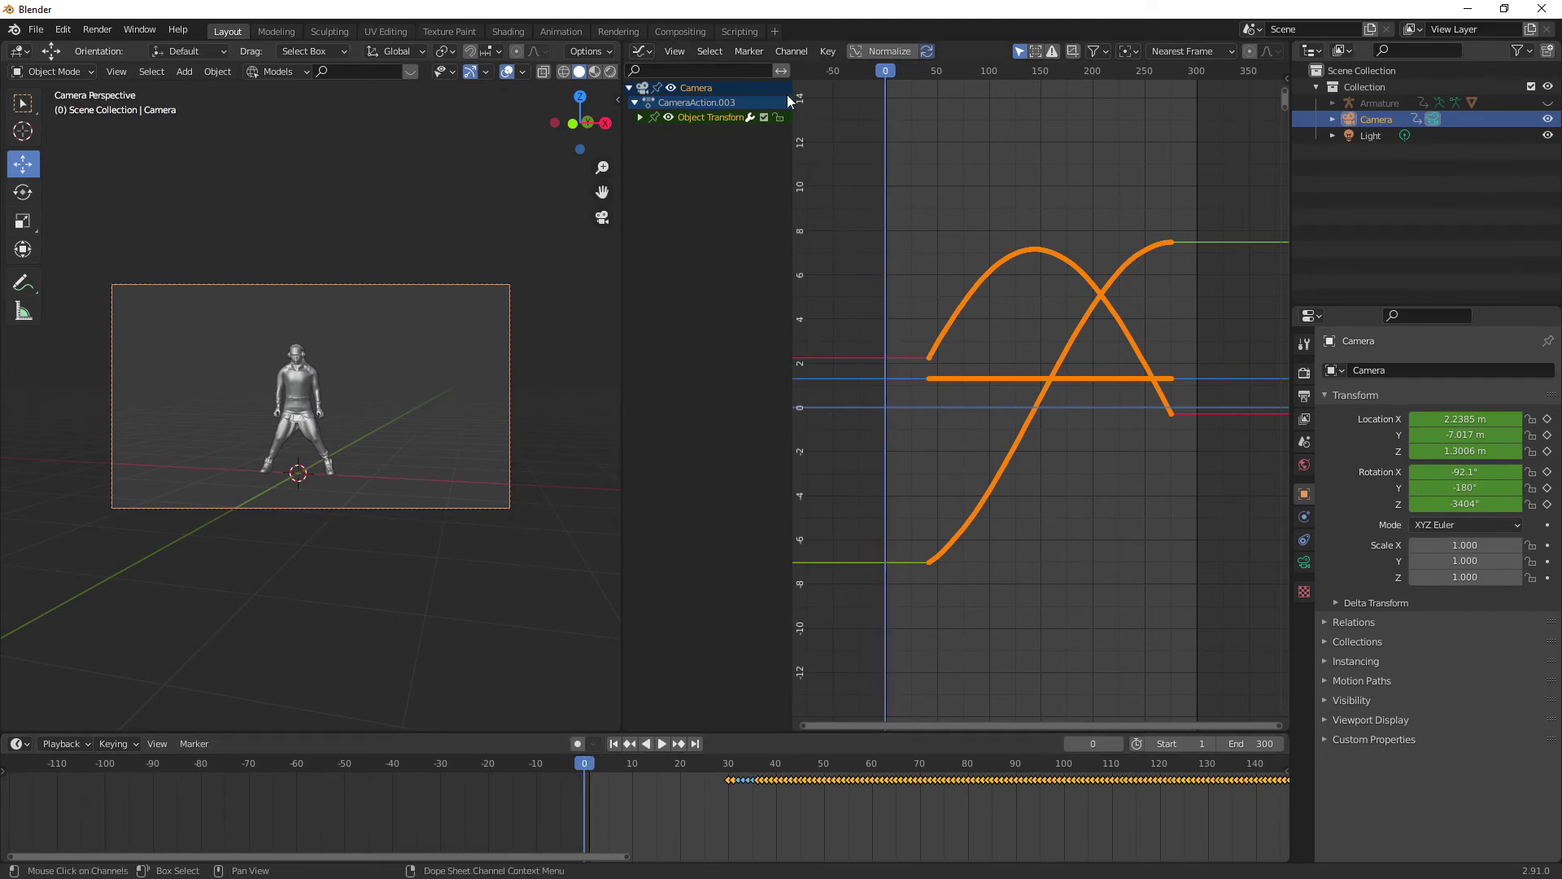
{"action": "left_click", "coordinate": [823, 53]}
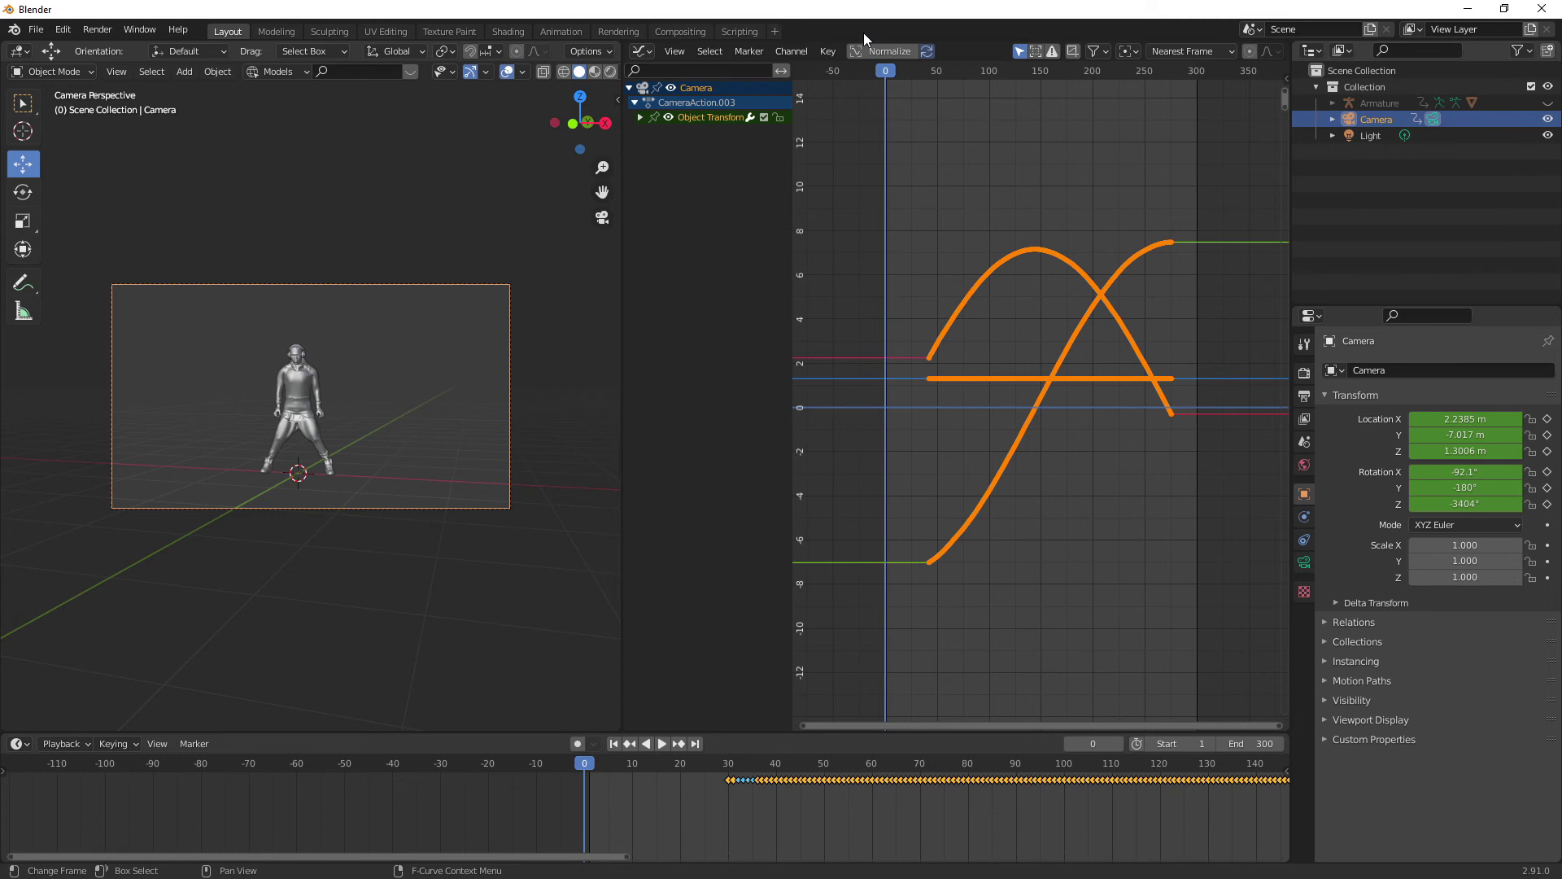
- Try pasting keyframes onto the curves, then play the smoothed flight again from frame 24
{"action": "right_click", "coordinate": [886, 81]}
{"action": "left_click", "coordinate": [894, 73]}
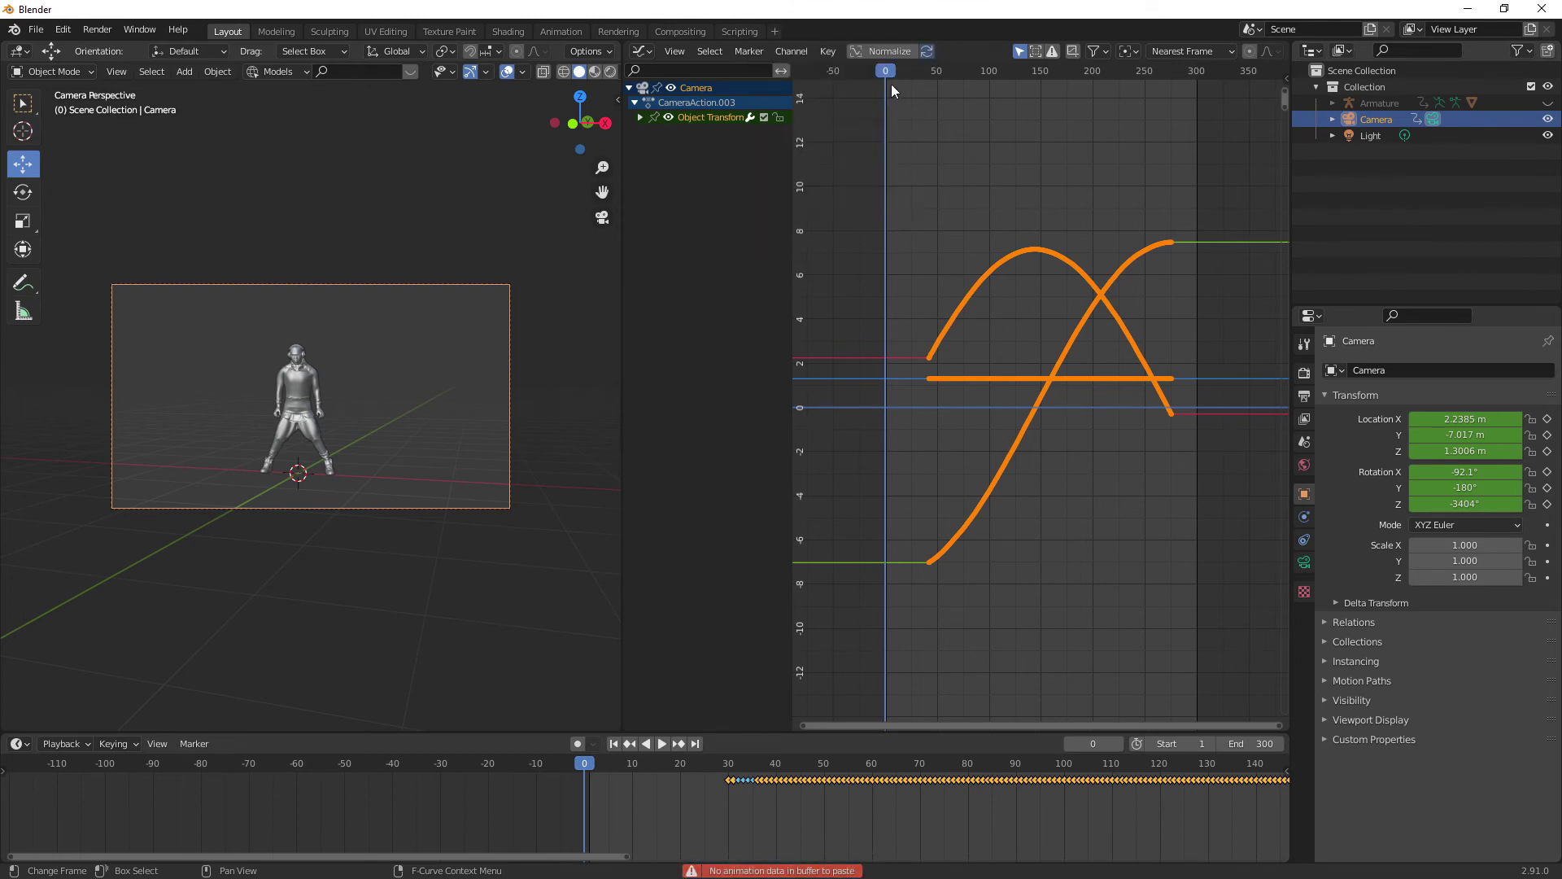
{"action": "key", "text": "space"}
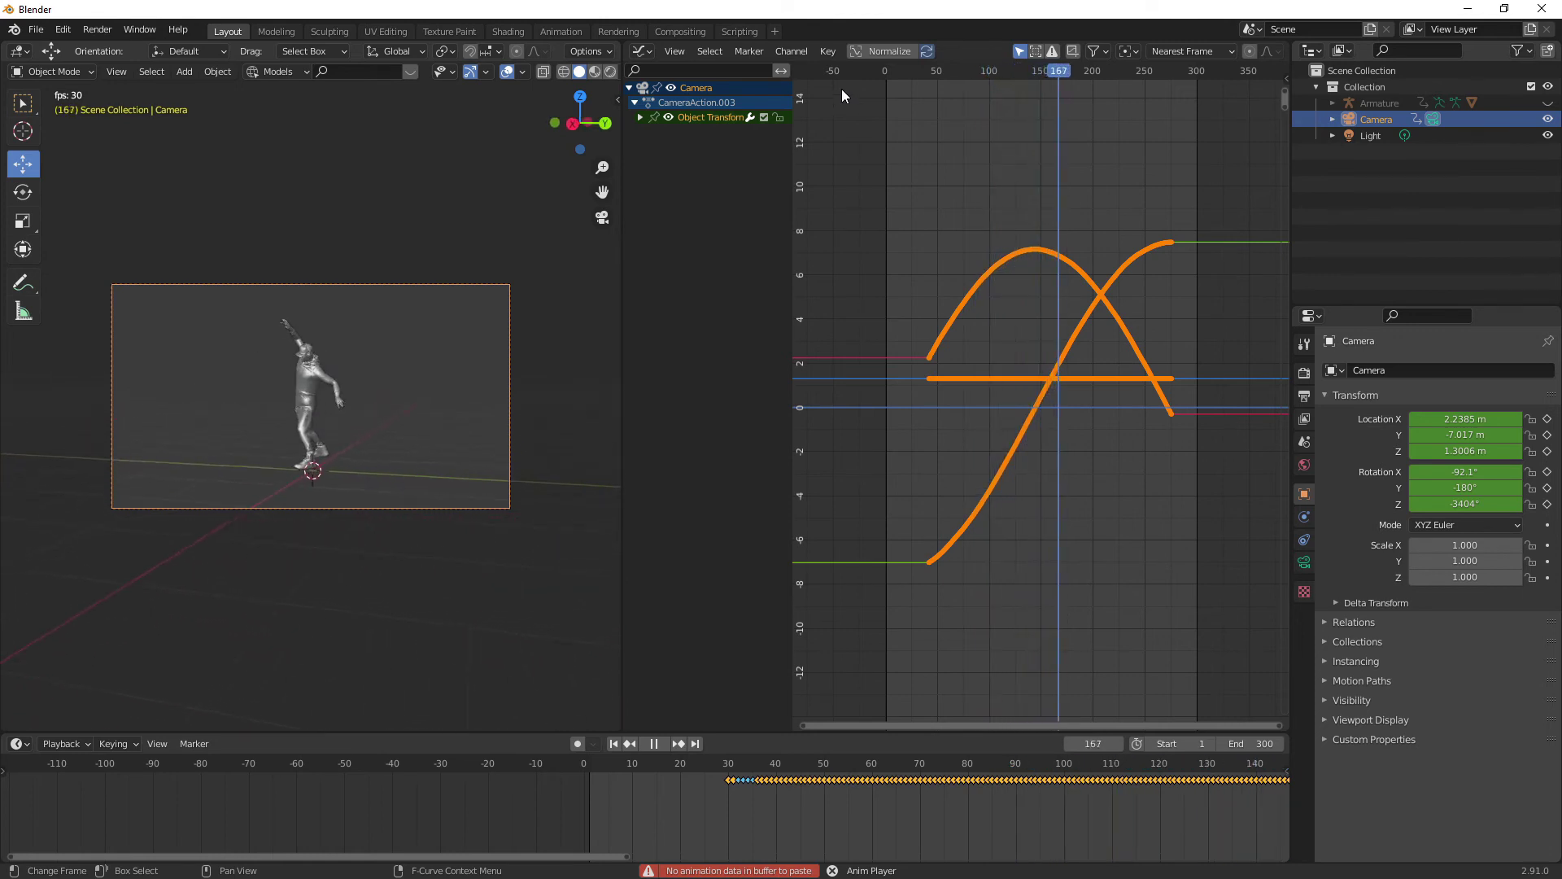
{"action": "left_click_drag", "start_coordinate": [1053, 66], "coordinate": [888, 70]}
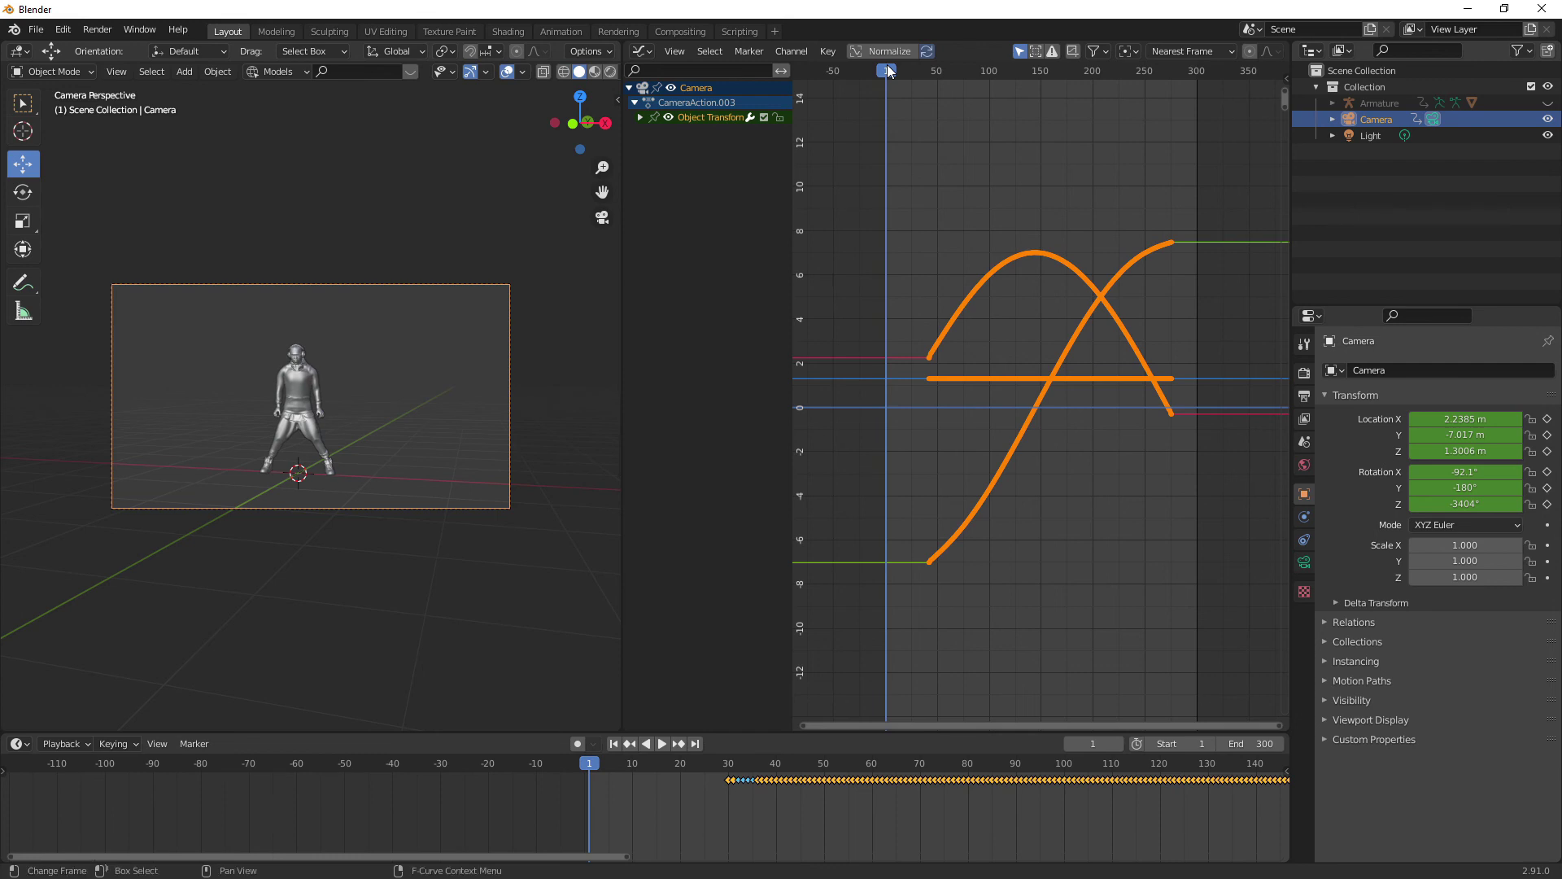
{"action": "key", "text": "space"}
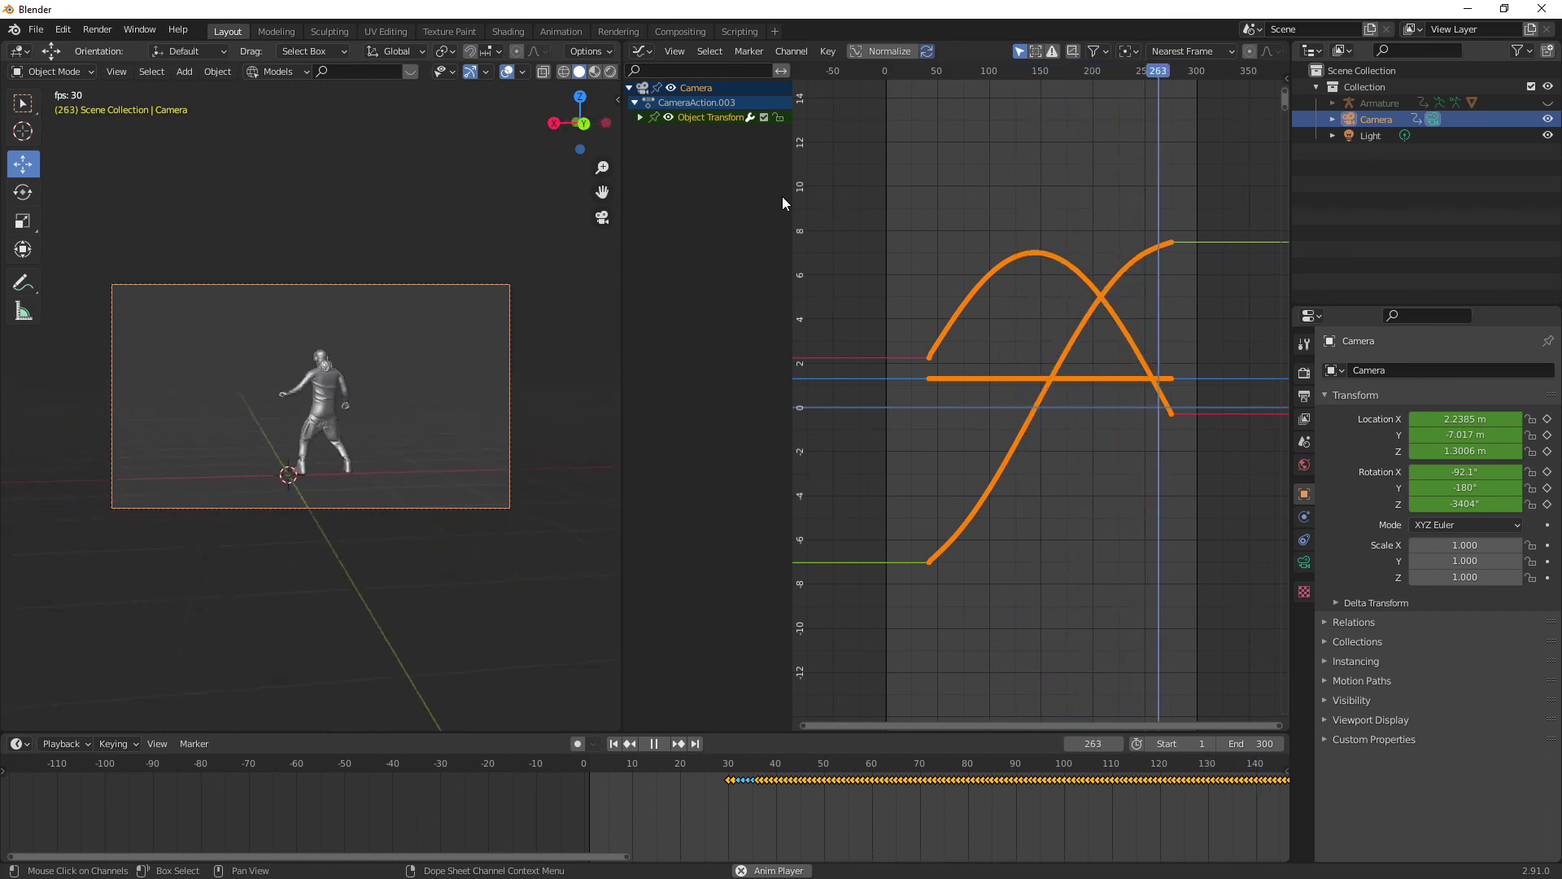
{"action": "key", "text": "space"}
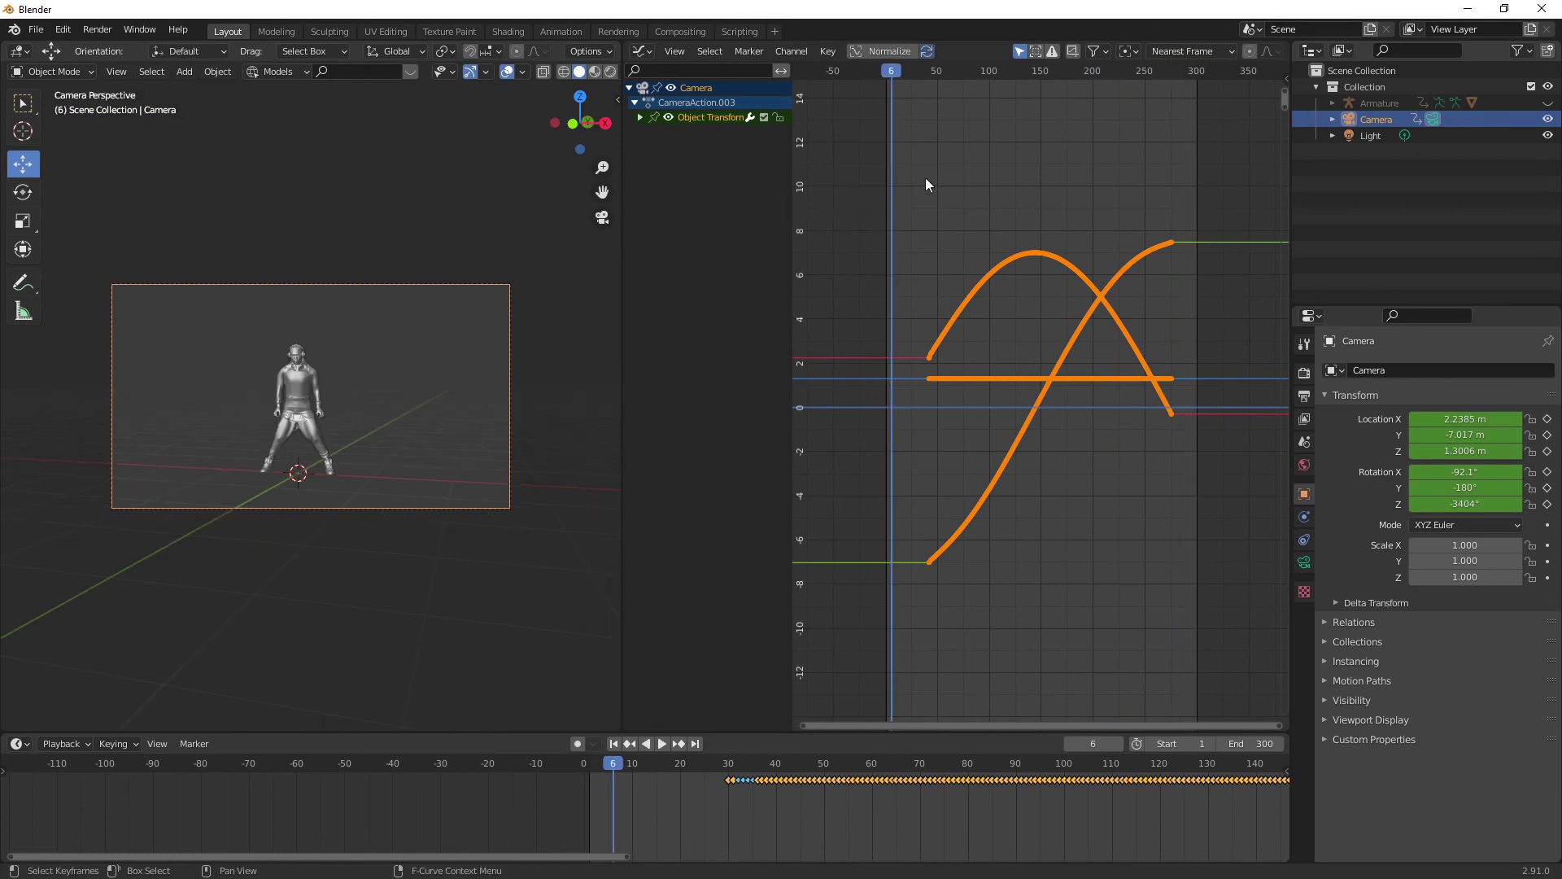